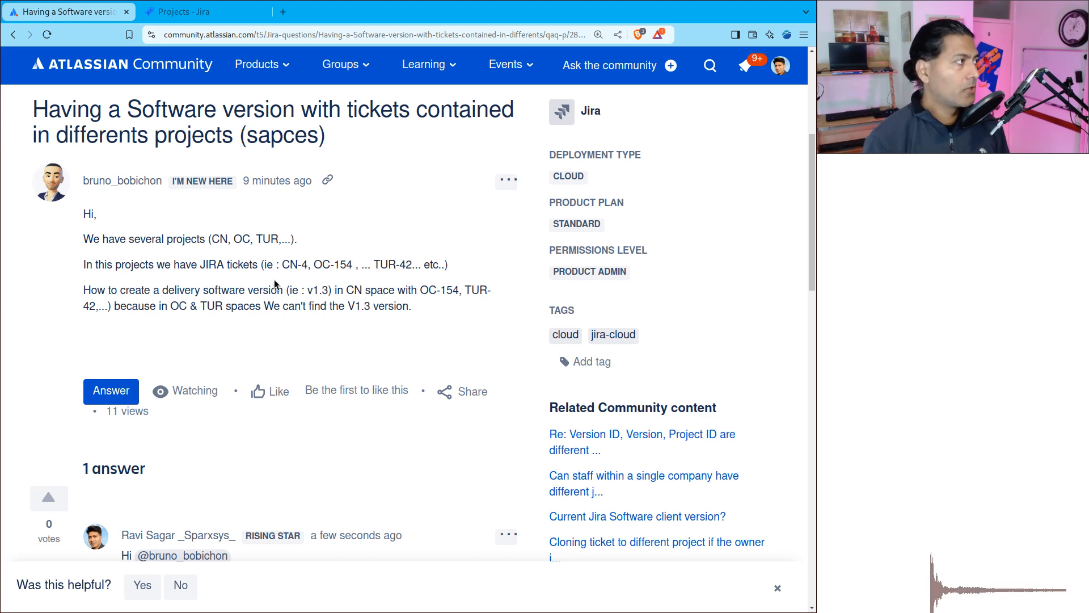
Step: Open the Android and Bug Tracking projects from the Jira projects list in separate tabs
key("ctrl+Tab")
middle_click(105, 270)
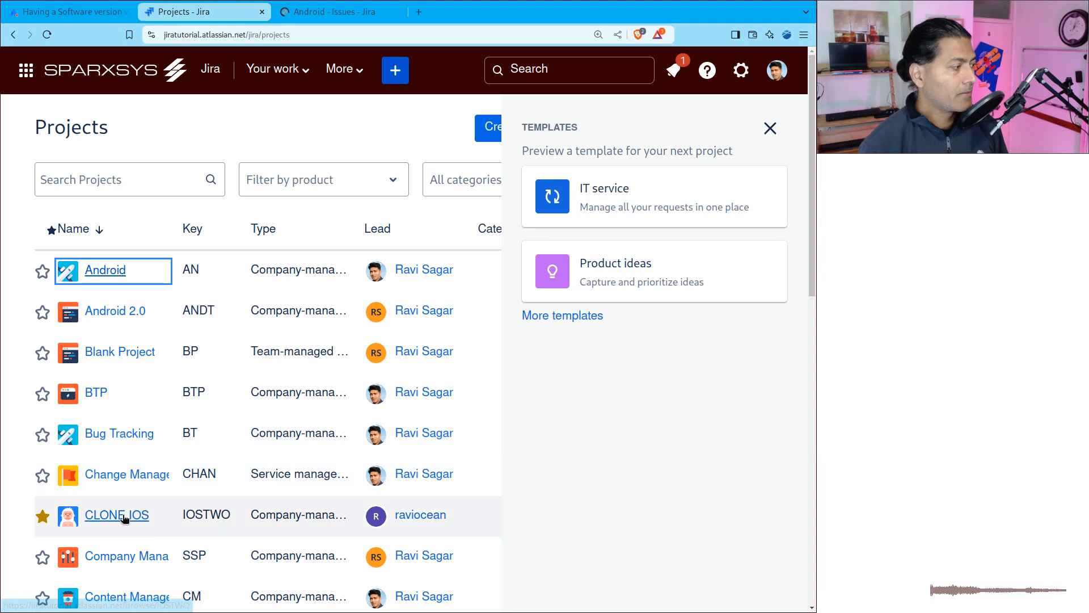
middle_click(112, 433)
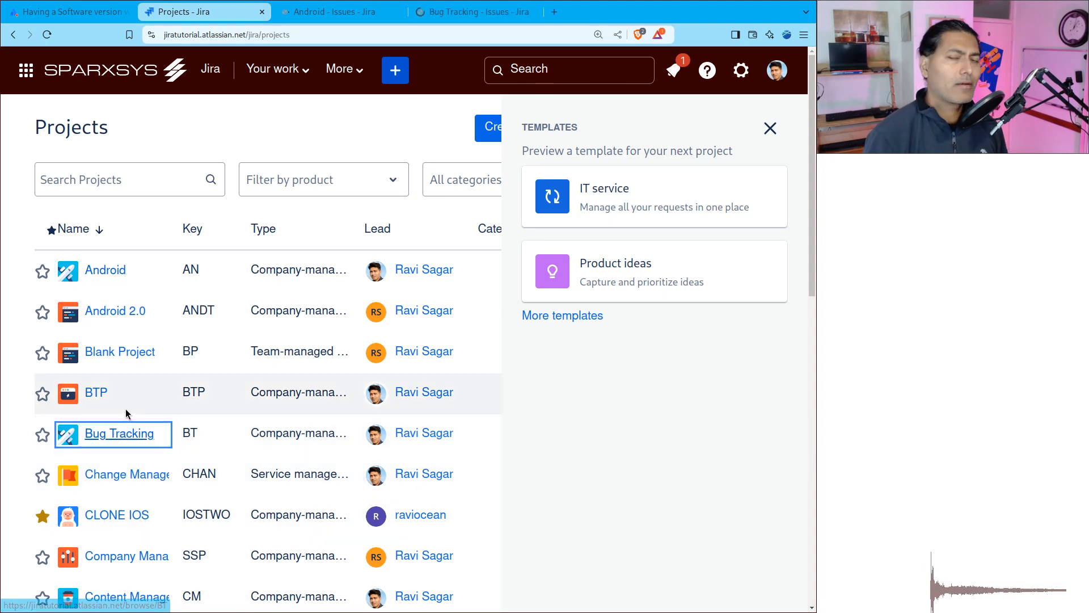
Step: Look through the Android project's navigation for a releases page and open the project settings
key("ctrl+Tab")
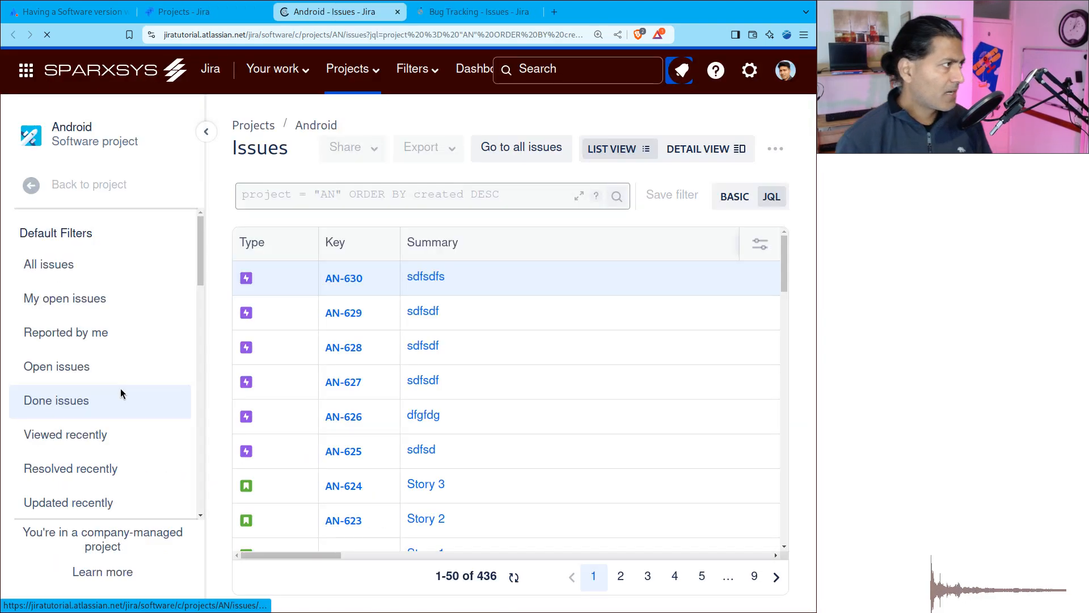
left_click(107, 186)
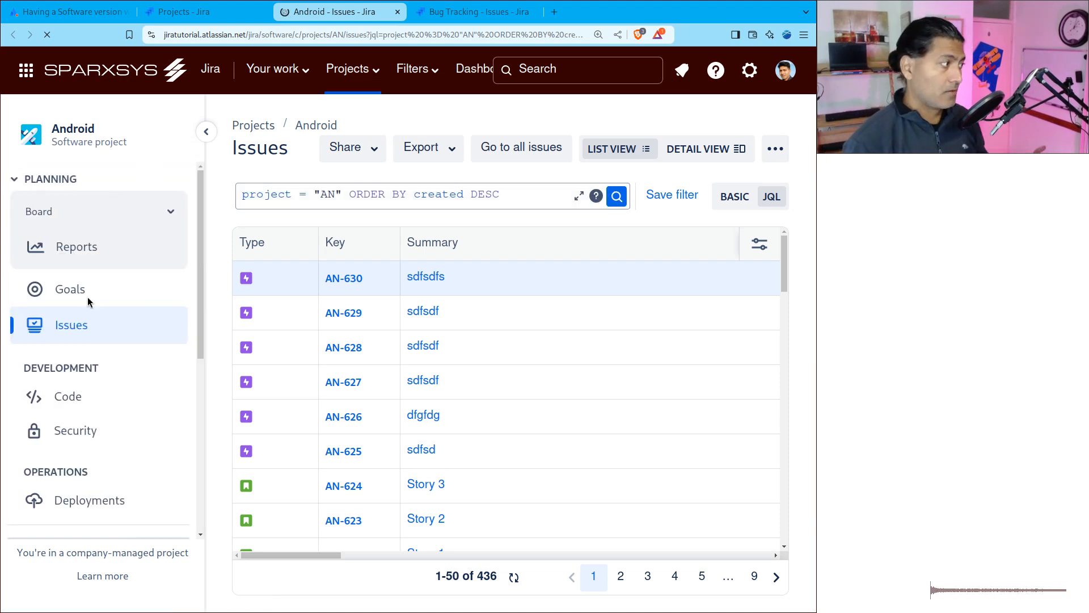
scroll(119, 376, "down", 3)
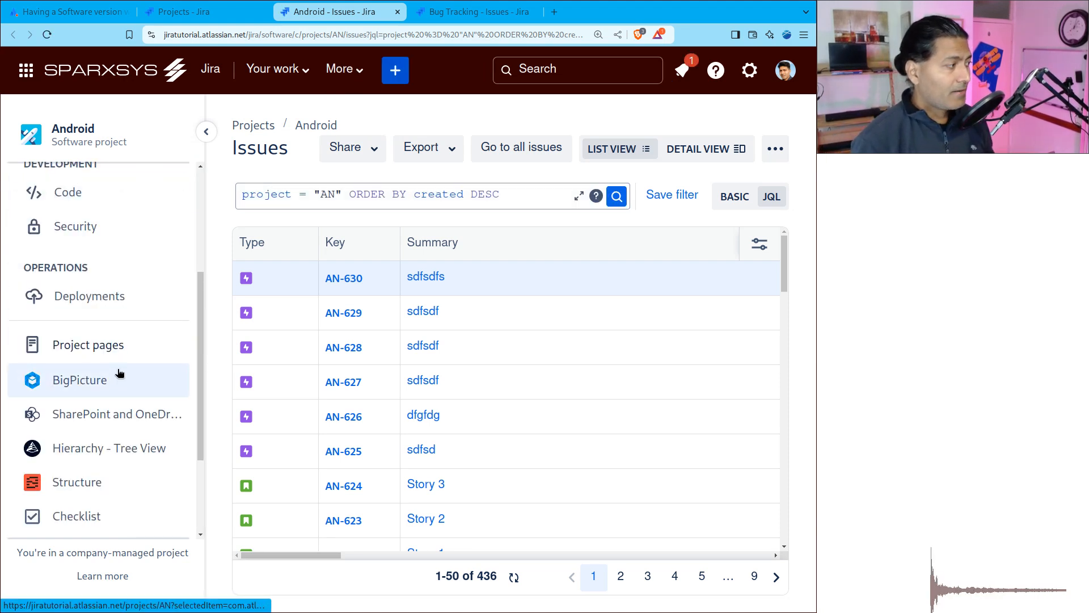
scroll(119, 352, "up", 1)
scroll(119, 357, "up", 1)
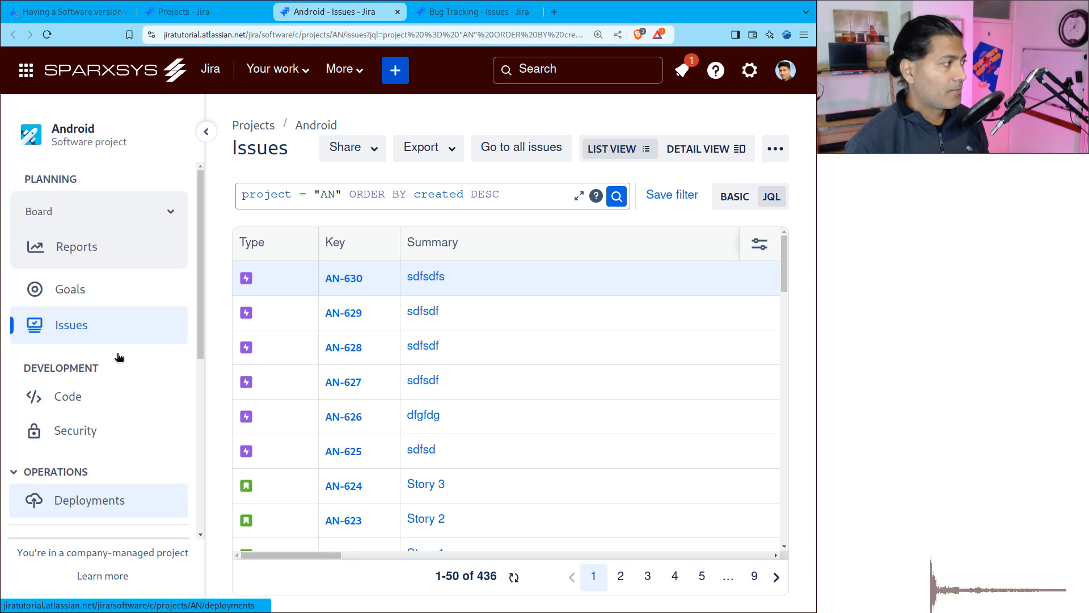
scroll(119, 356, "down", 4)
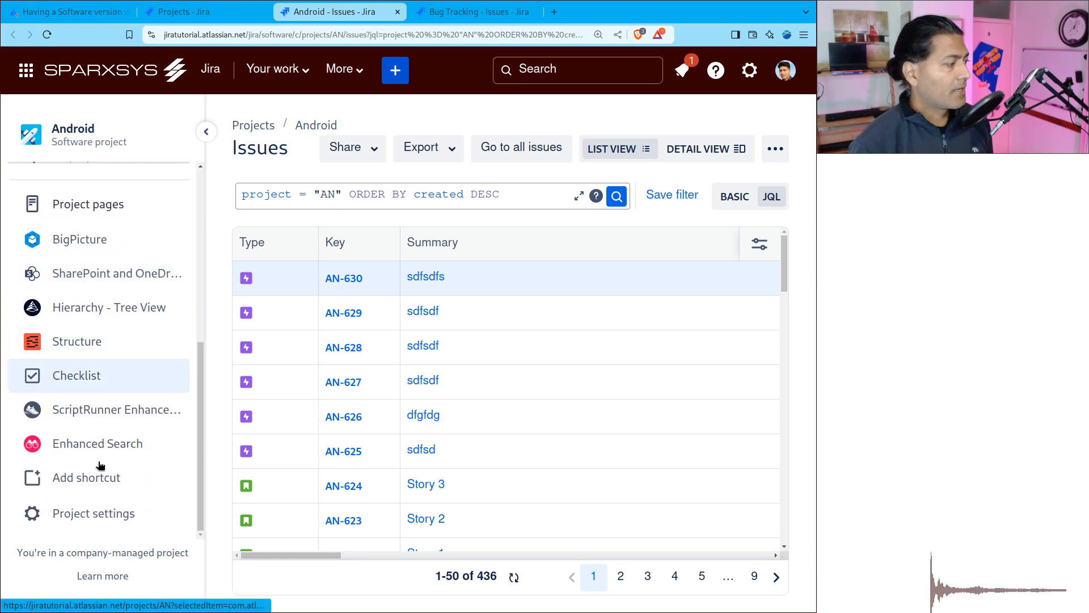
left_click(72, 513)
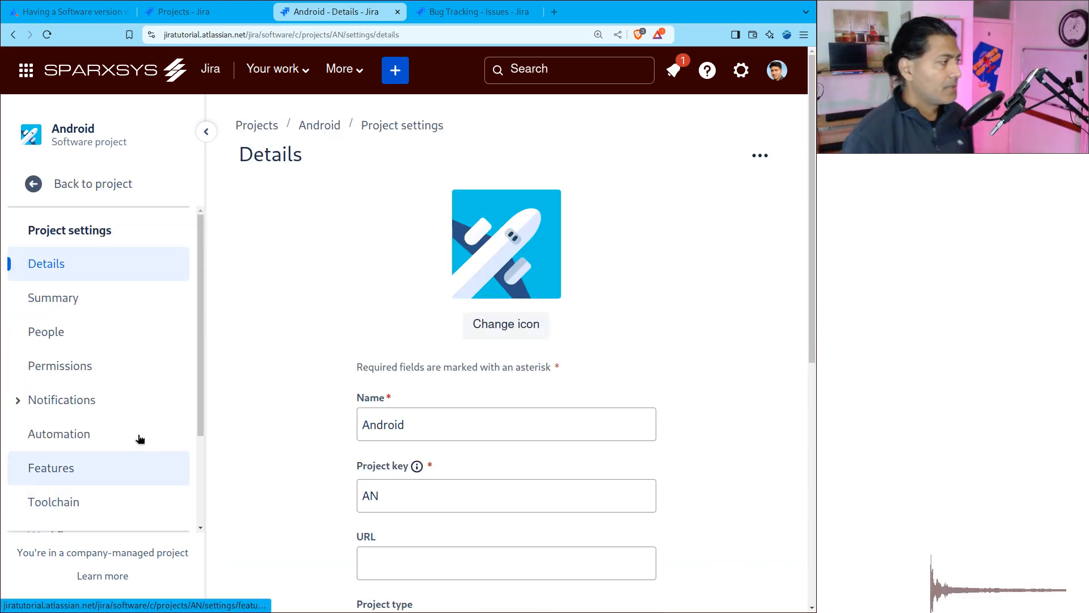
Step: Expand the Issues section of the Android project settings and check the entries for a versions page
scroll(134, 403, "down", 5)
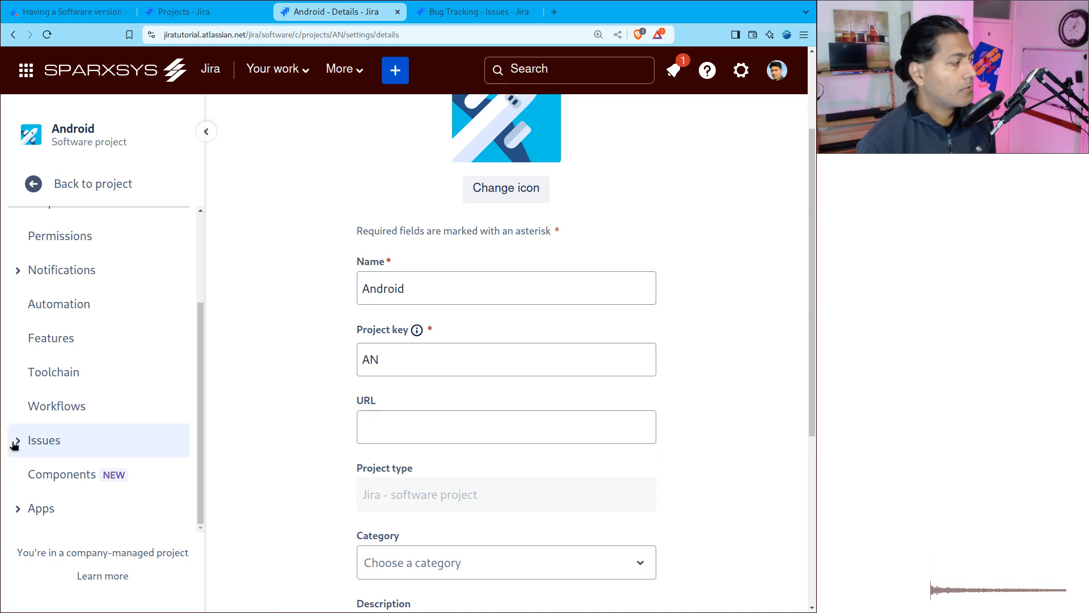
left_click(42, 443)
scroll(165, 374, "down", 4)
scroll(165, 379, "up", 5)
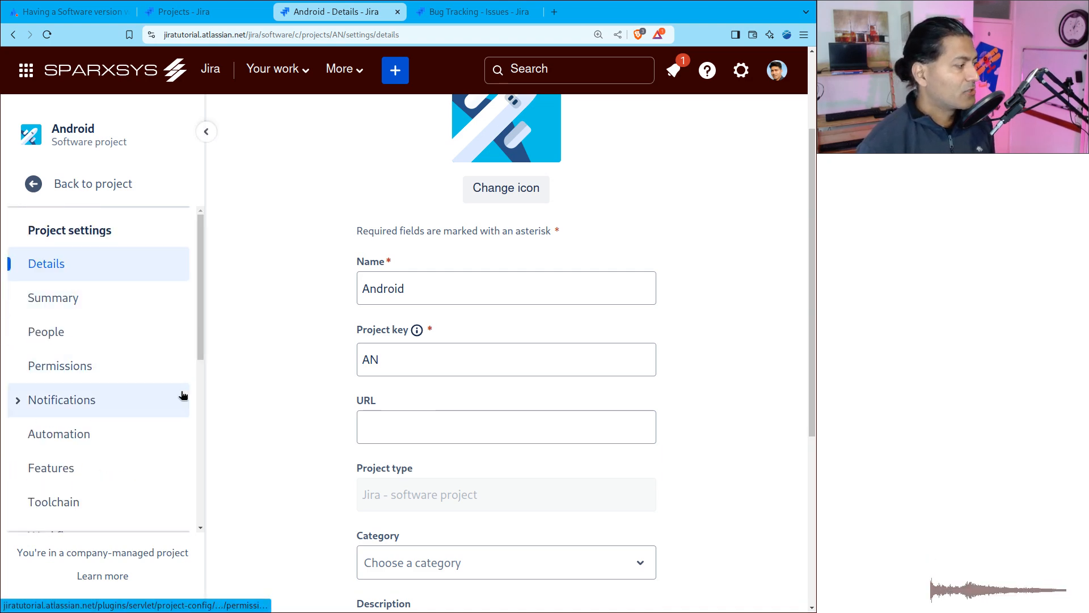
scroll(180, 395, "down", 5)
scroll(96, 439, "down", 3)
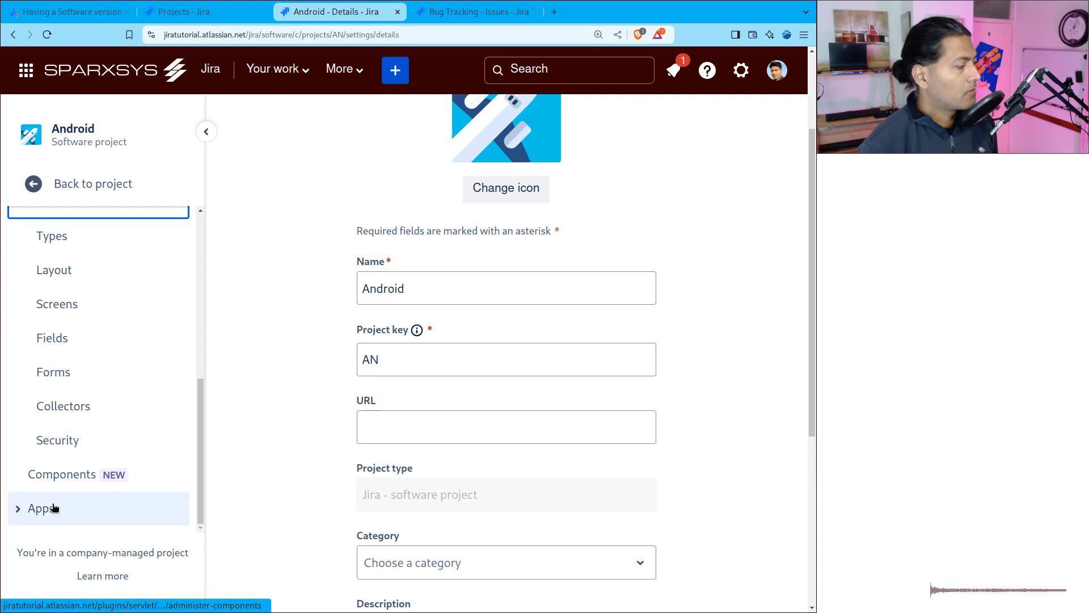
Step: Return to the Android project's navigation, check it again for releases and open the Code page
left_click(35, 184)
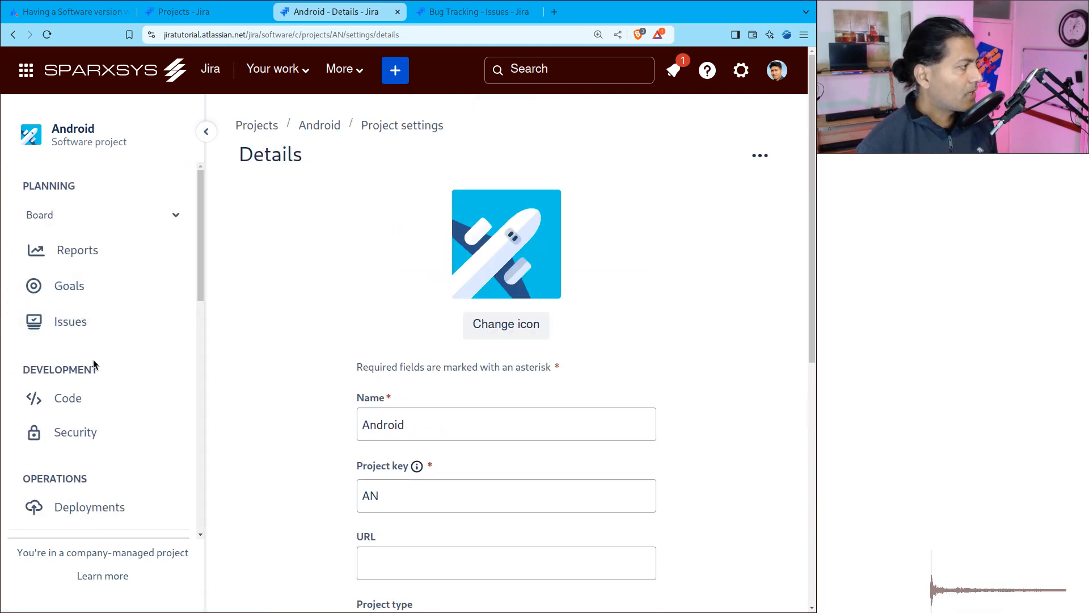
scroll(156, 272, "down", 1)
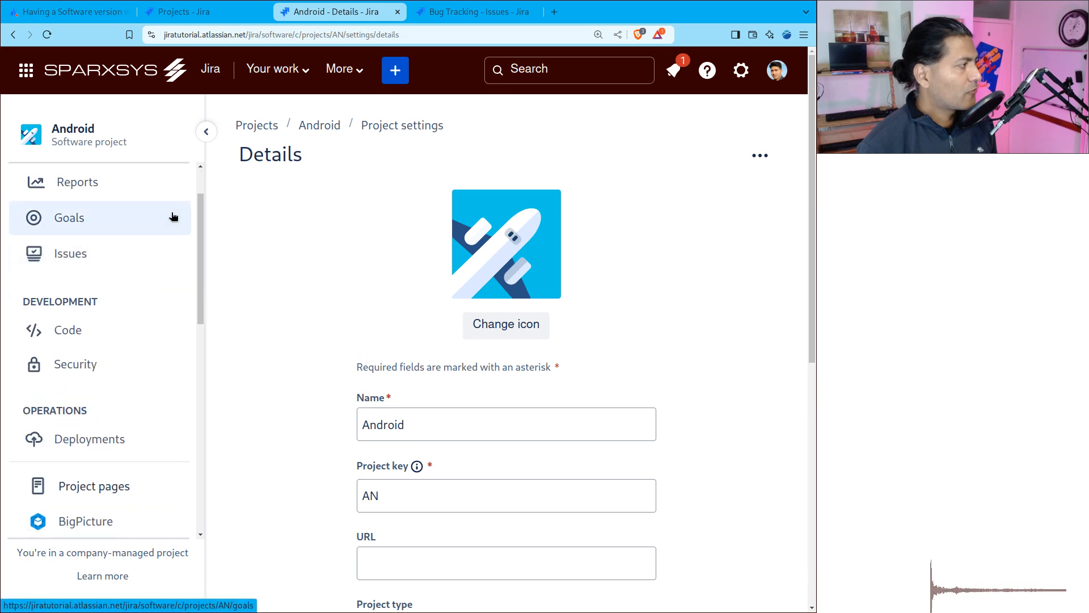
scroll(147, 261, "up", 1)
scroll(96, 362, "down", 2)
left_click(72, 261)
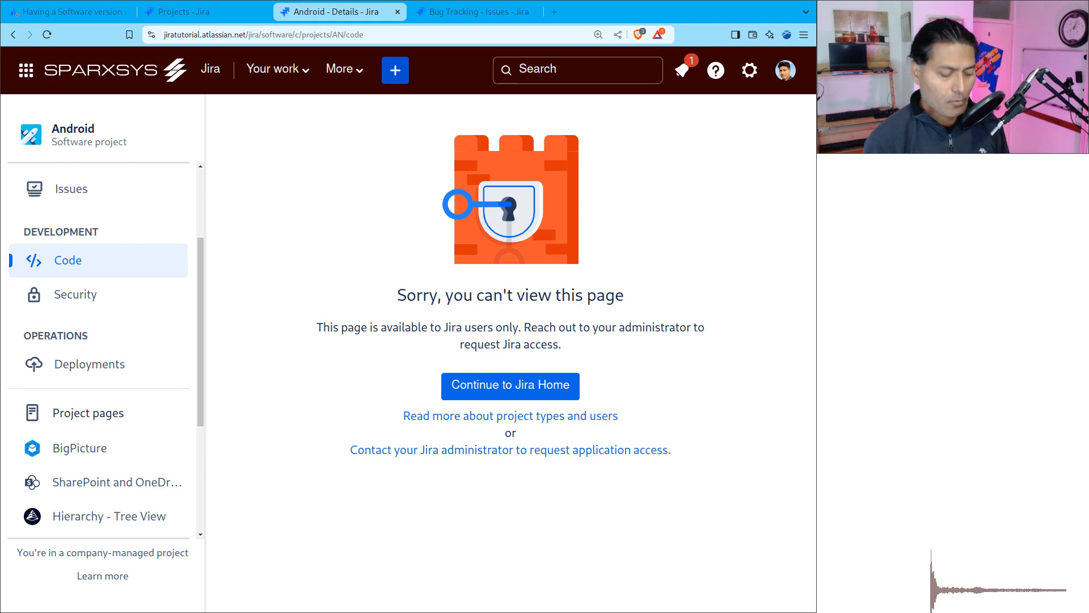
Step: In the other browser window, open the Android project in a new tab and Bug Tracking from the full projects list
key("alt+Tab")
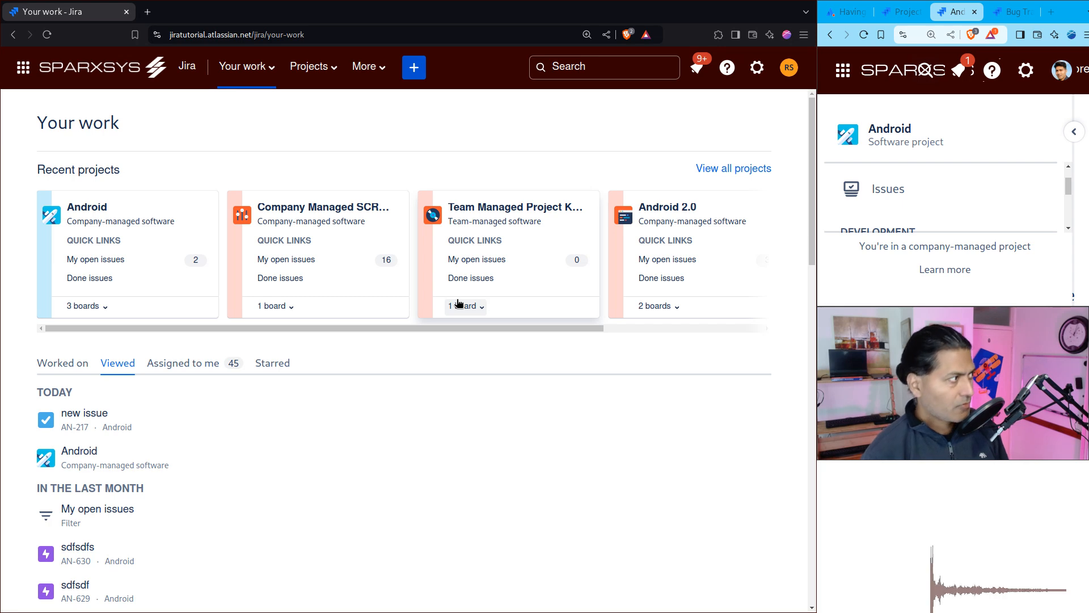
left_click(245, 67)
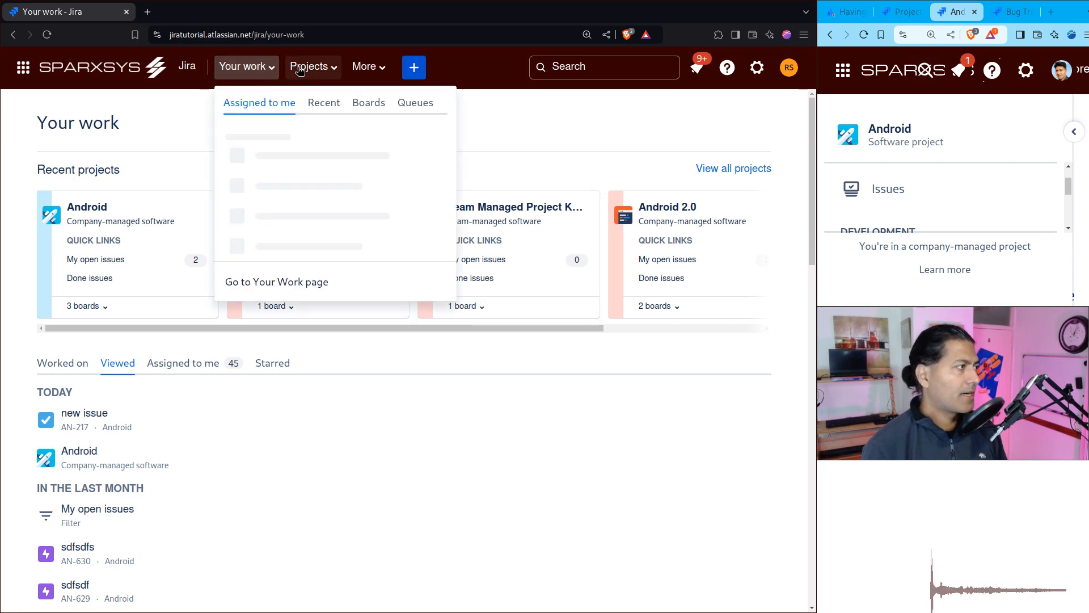
left_click(327, 70)
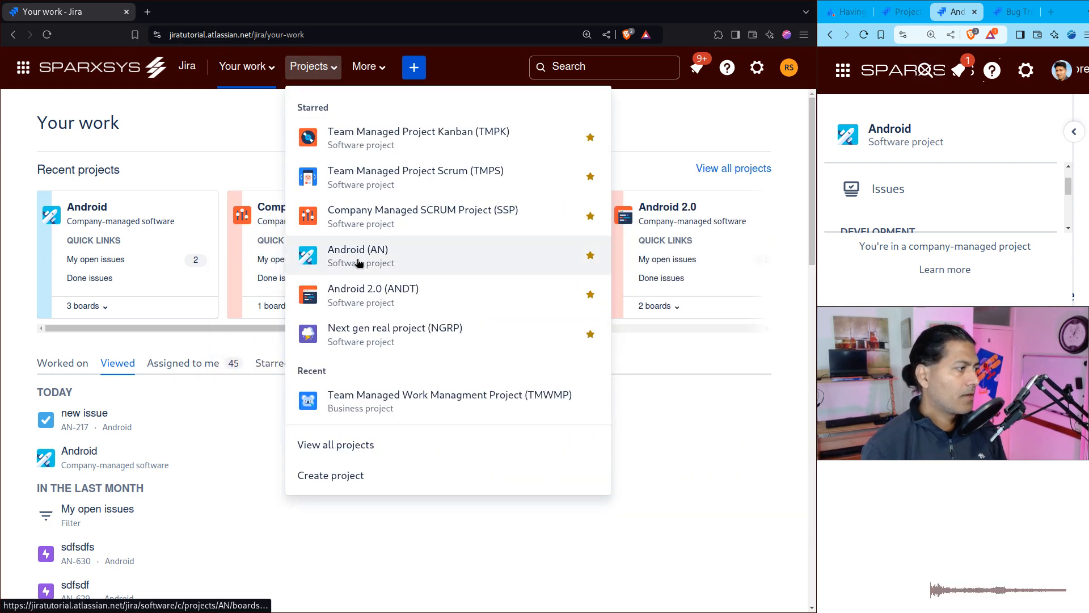
middle_click(320, 257)
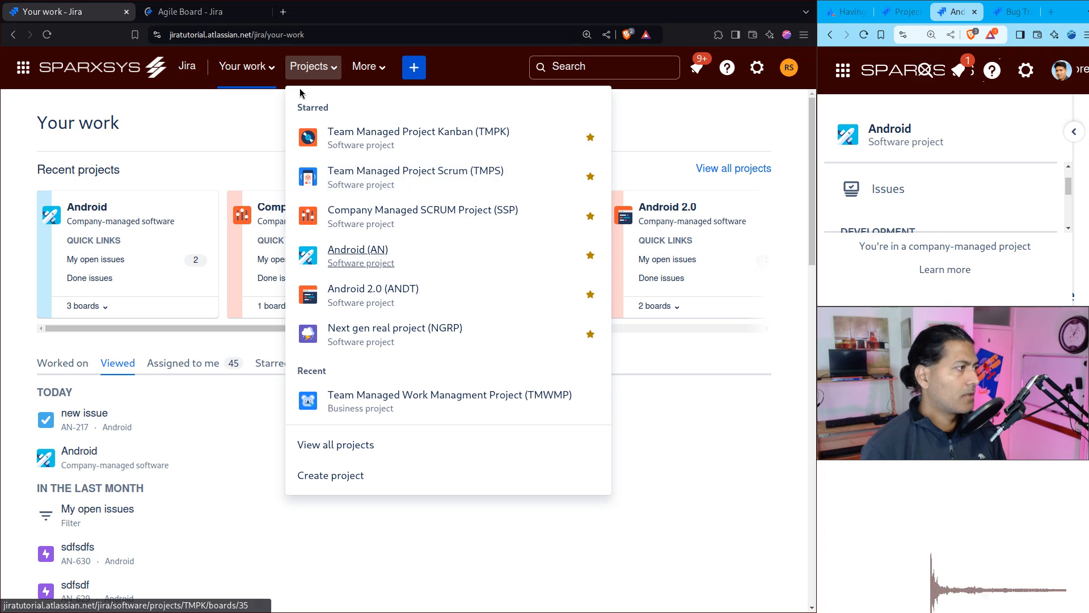
left_click(324, 450)
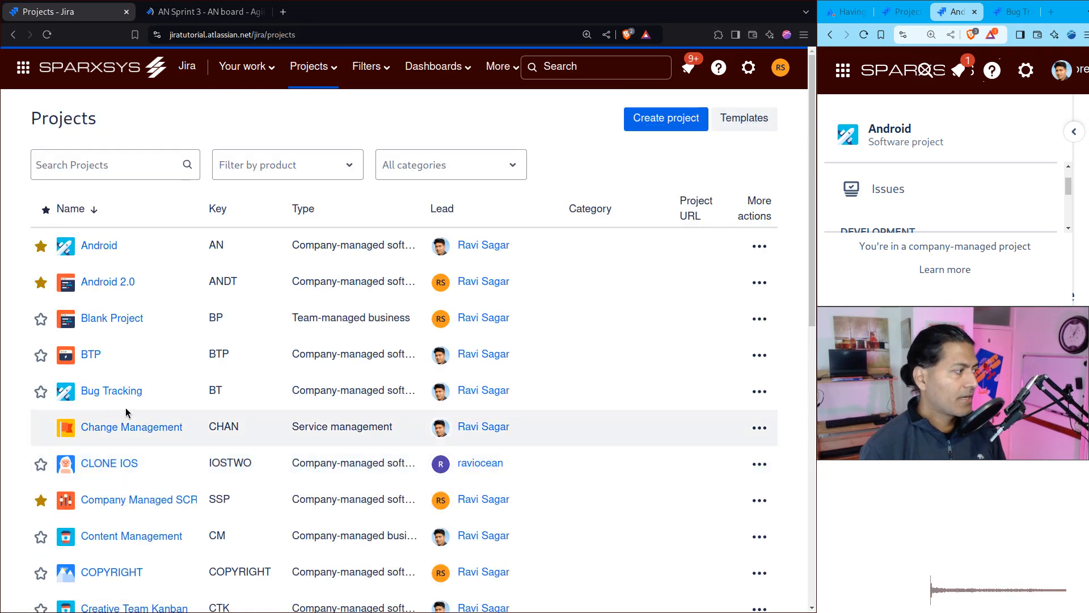
Step: Open the Releases page of the Android project
key("ctrl+Tab")
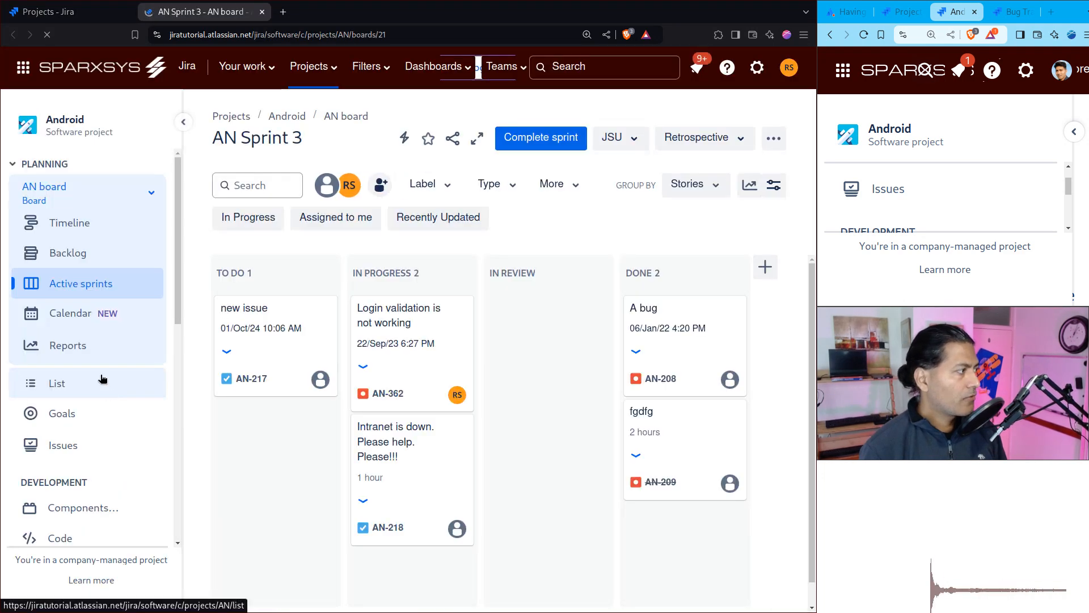
scroll(77, 454, "down", 5)
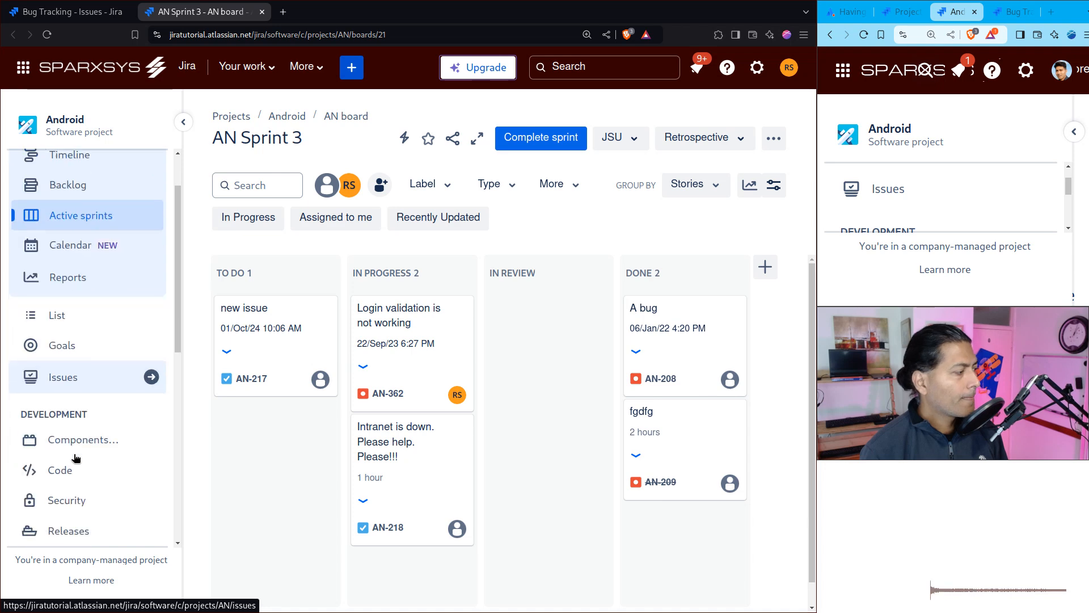
left_click(82, 328)
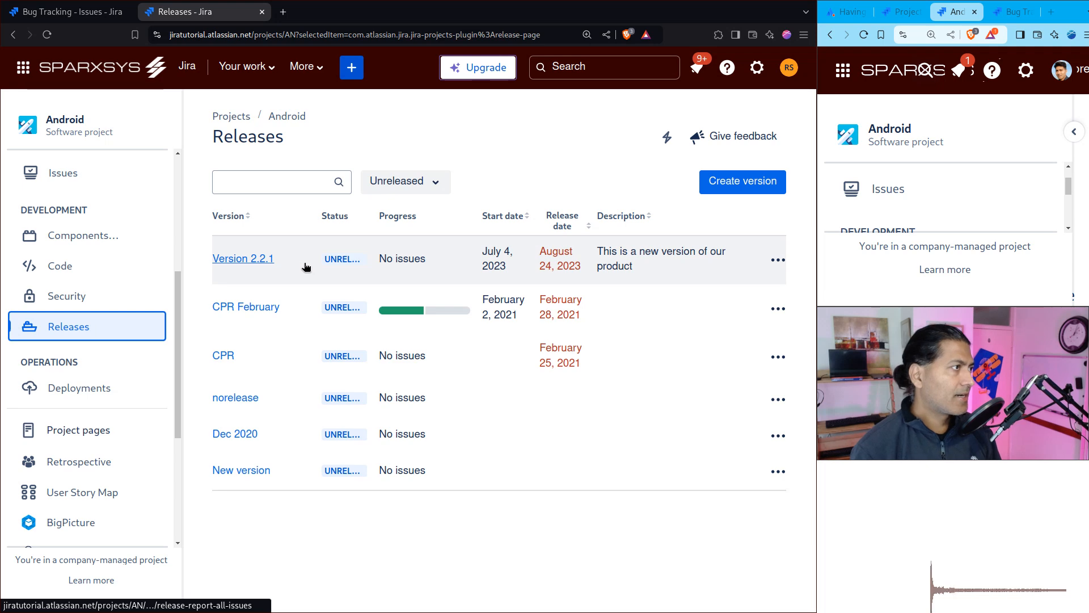
Step: Open the Releases page of the Bug Tracking project
key("ctrl+Tab")
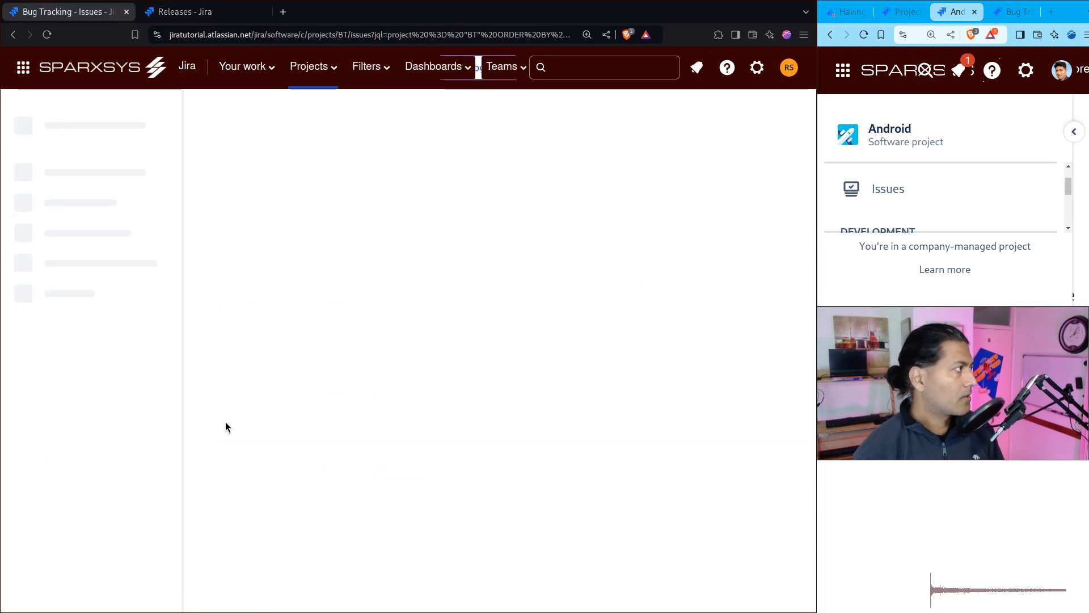
left_click(72, 169)
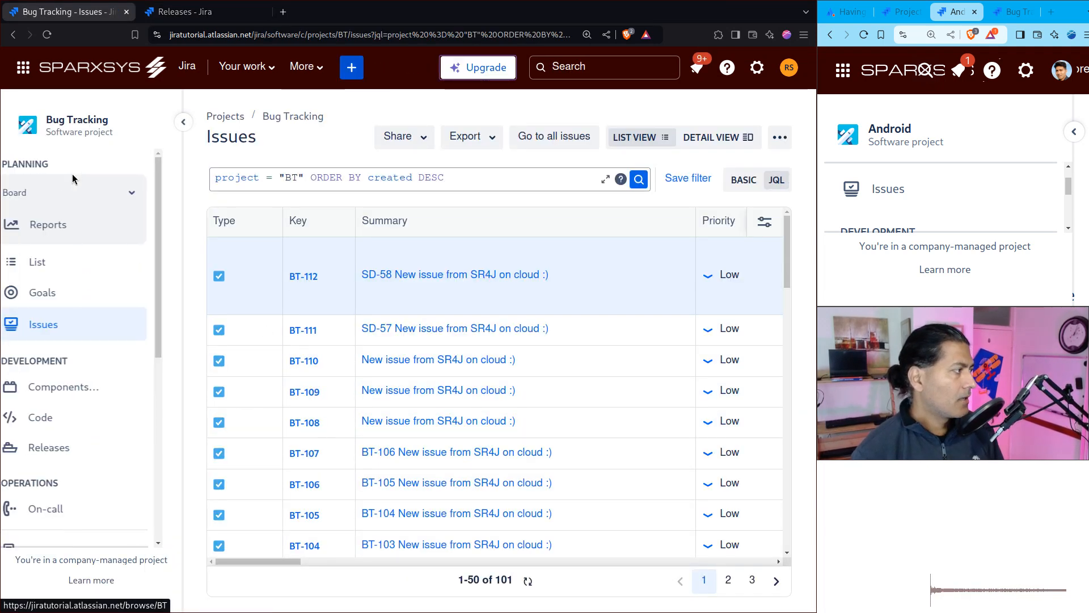
left_click(66, 449)
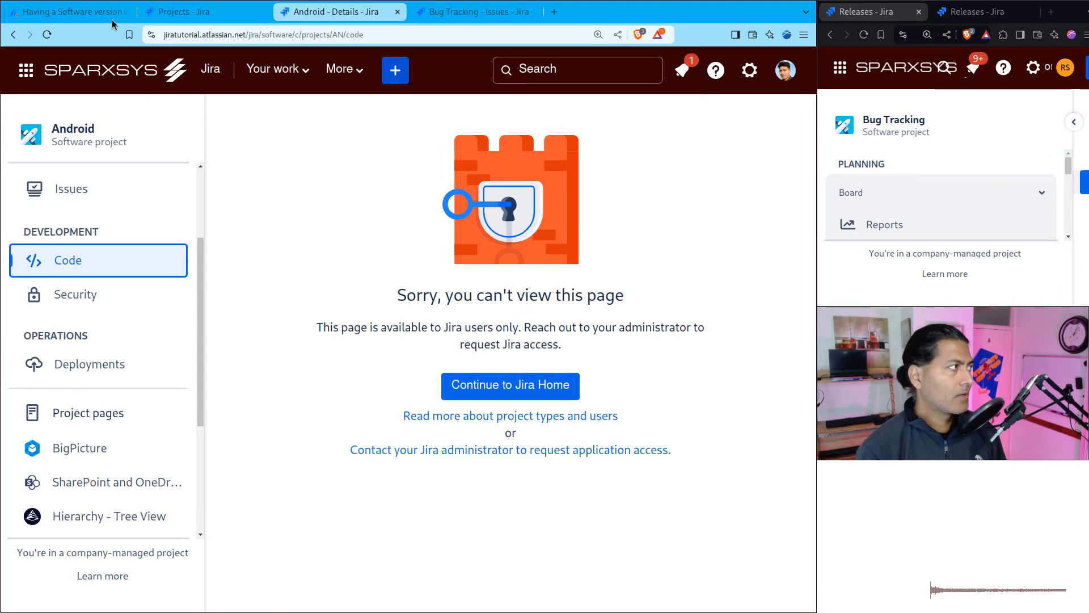
Step: Go back to the Atlassian Community question and highlight the answer's first option about creating same-named versions in all projects
left_click(199, 13)
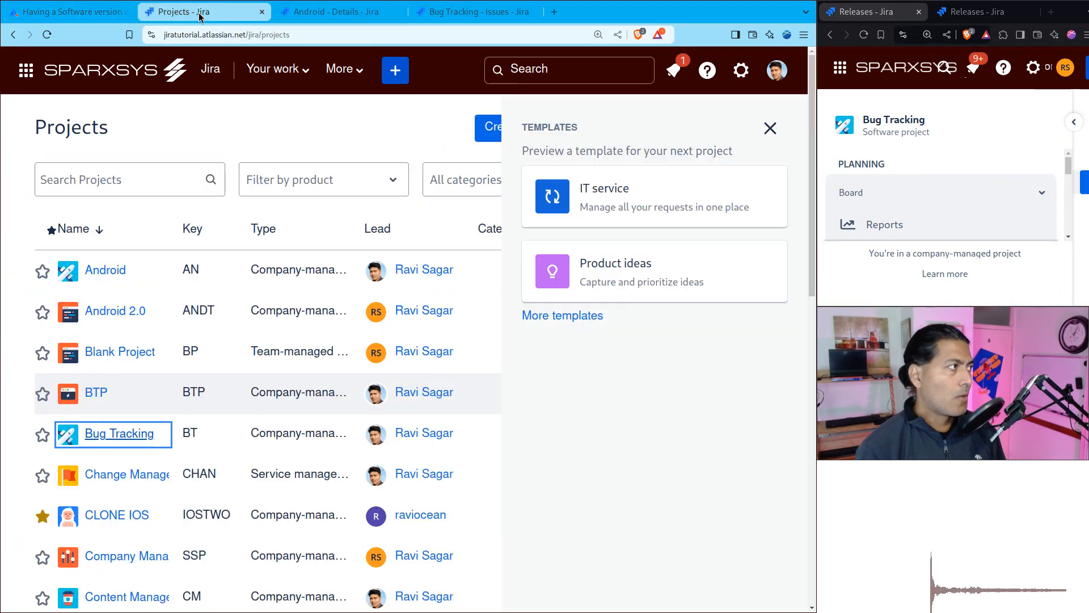
left_click(449, 11)
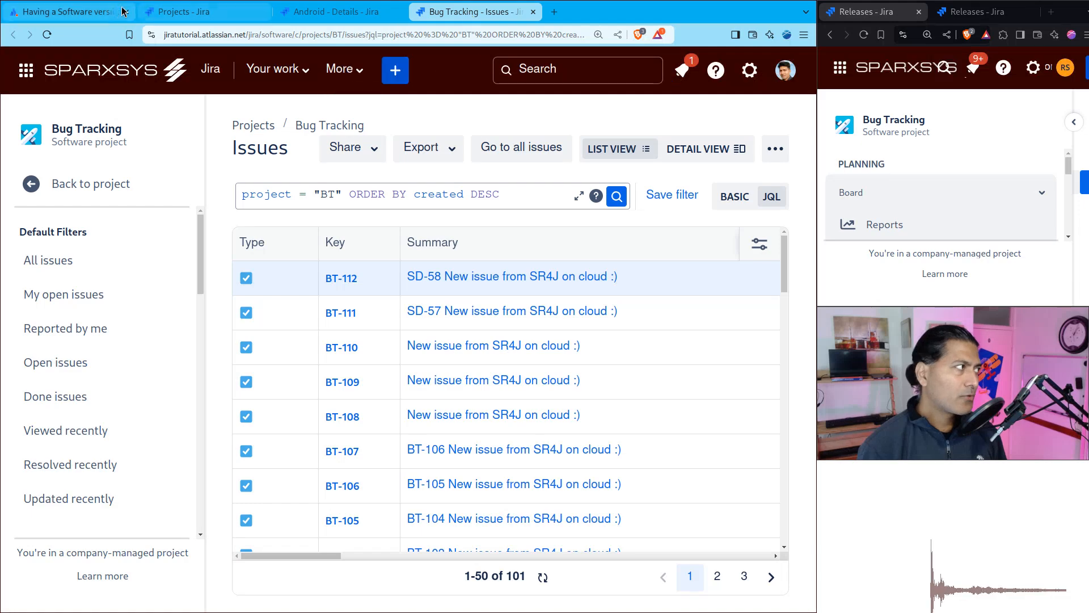
left_click(122, 12)
scroll(375, 311, "down", 1)
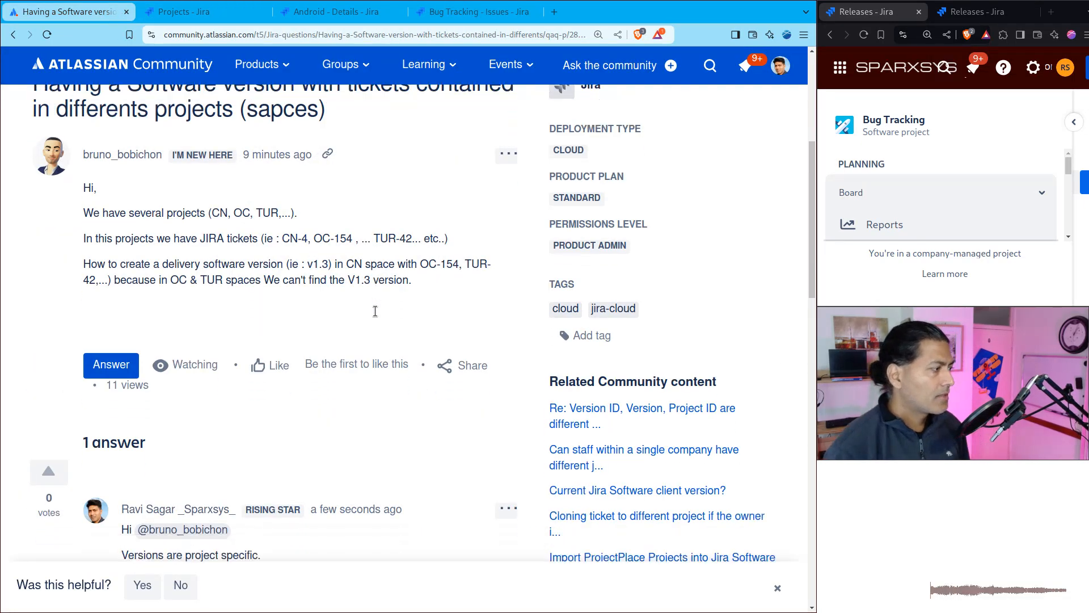
scroll(375, 311, "down", 3)
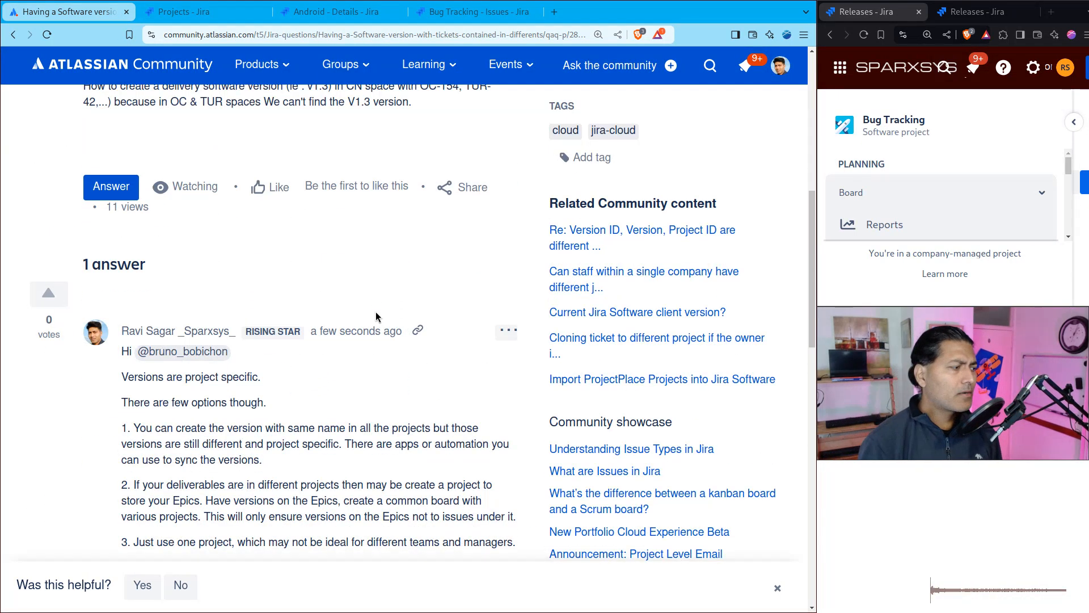
scroll(375, 311, "down", 3)
triple_click(229, 234)
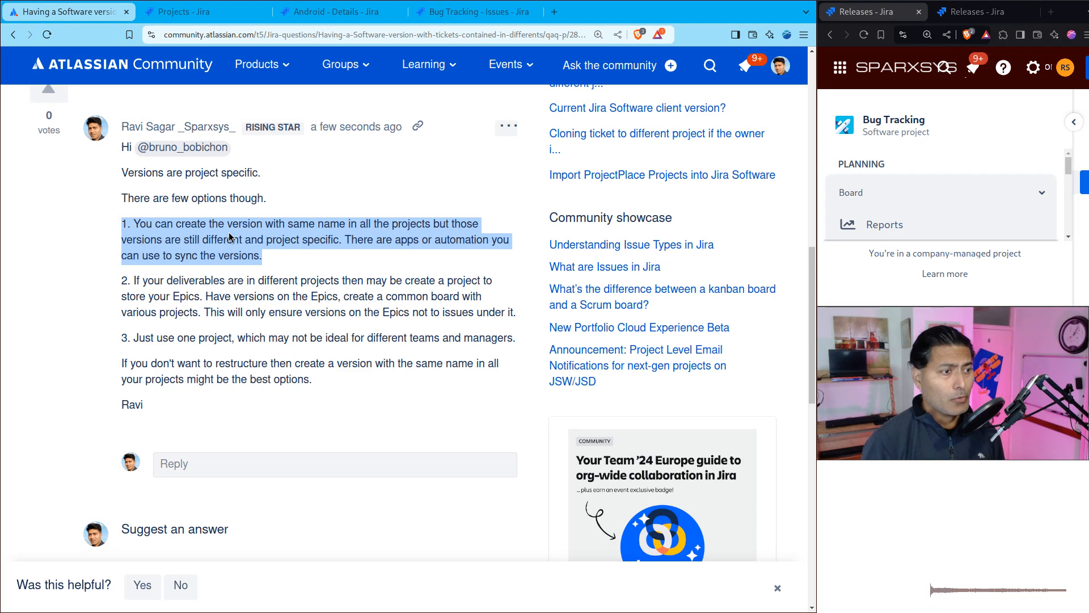
Step: Create a version named v1.1 in the Bug Tracking project
key("super+Return")
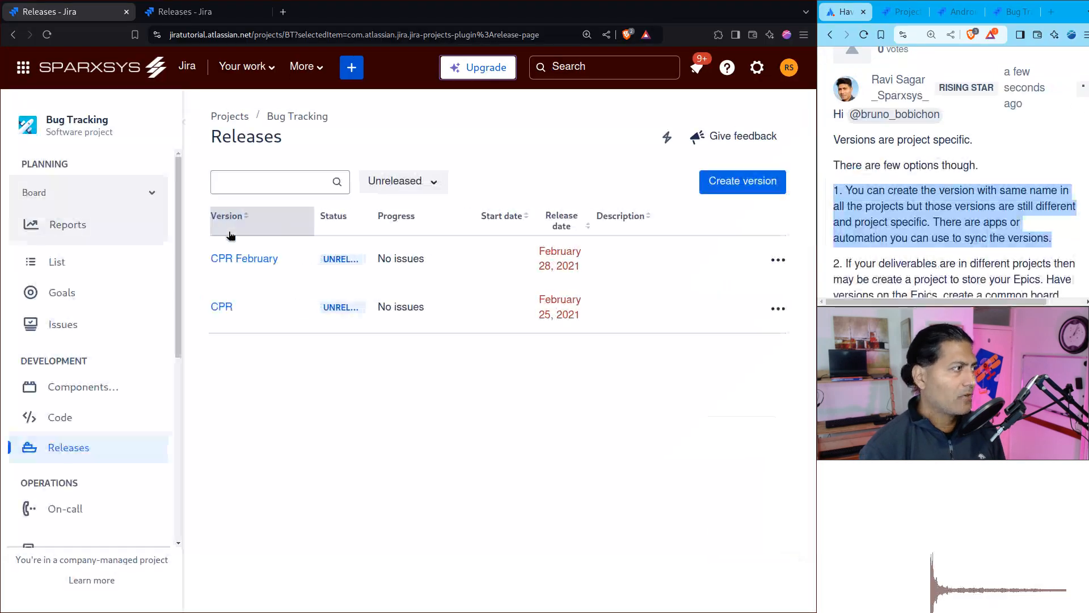
left_click(748, 182)
left_click(348, 211)
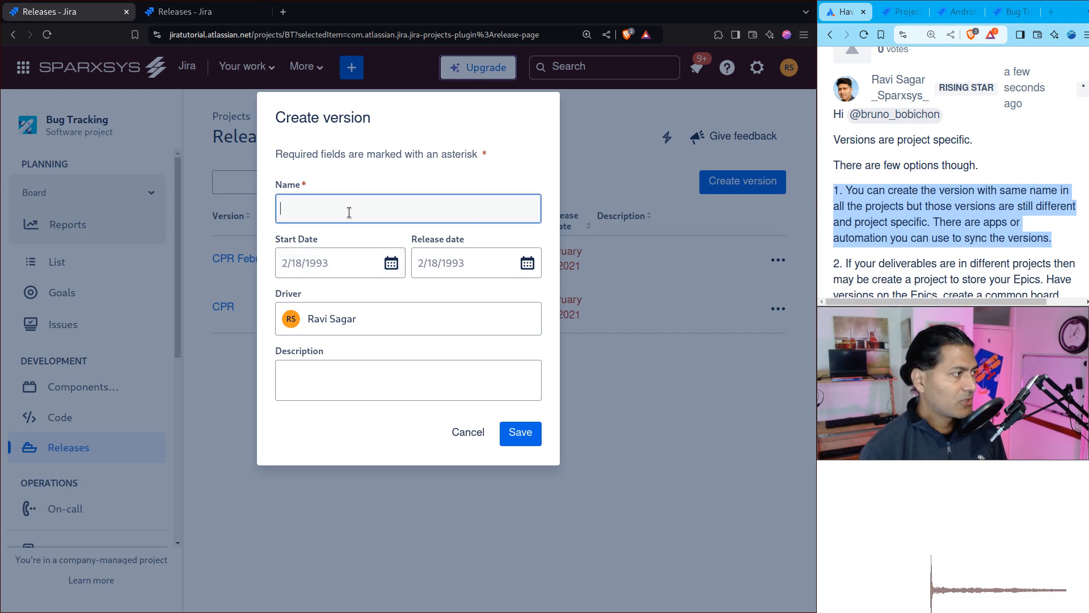
type("veio")
key("BackSpace")
key("BackSpace")
key("BackSpace")
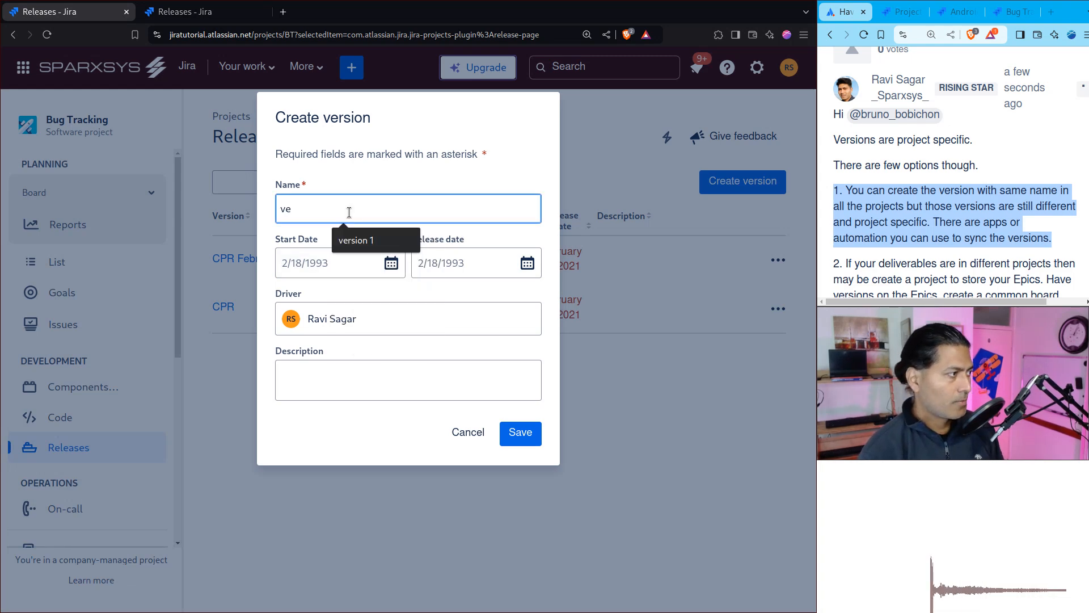
type("1.1")
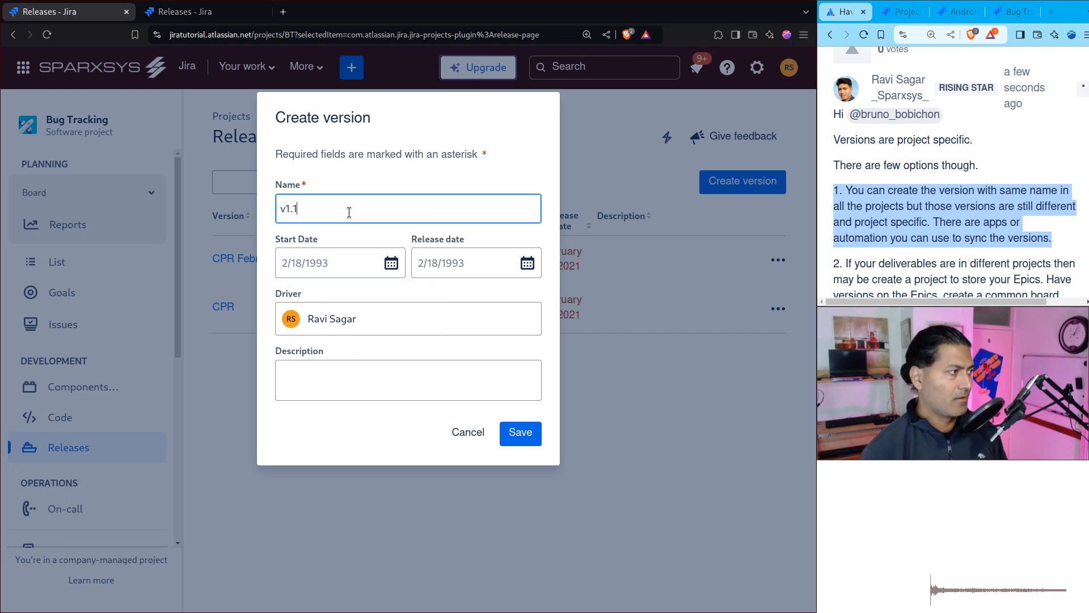
left_click(520, 442)
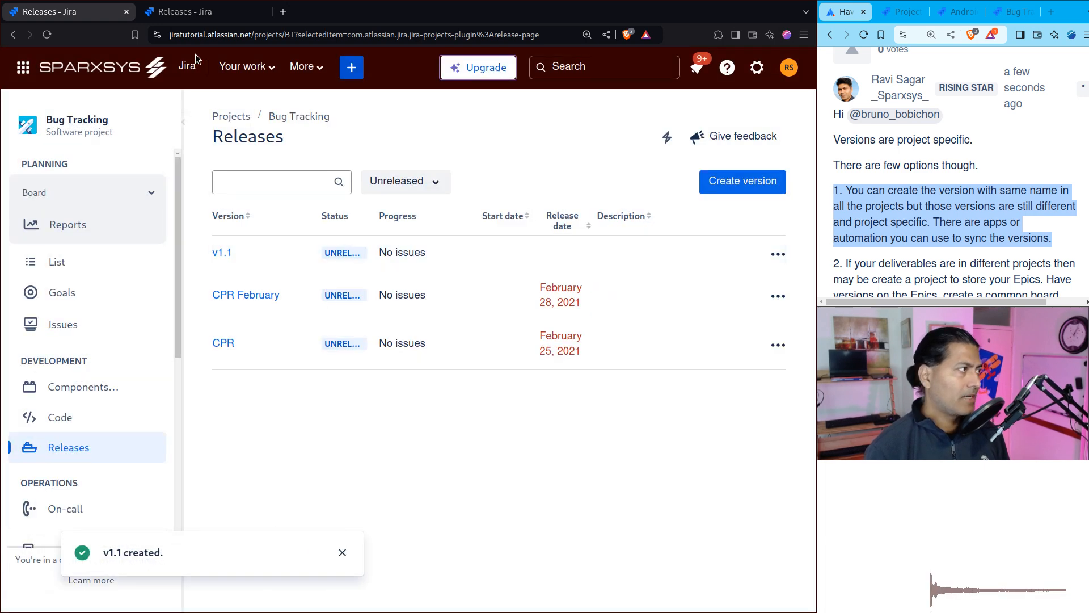
Step: Create a version named v1.1 in the Android project as well
left_click(201, 12)
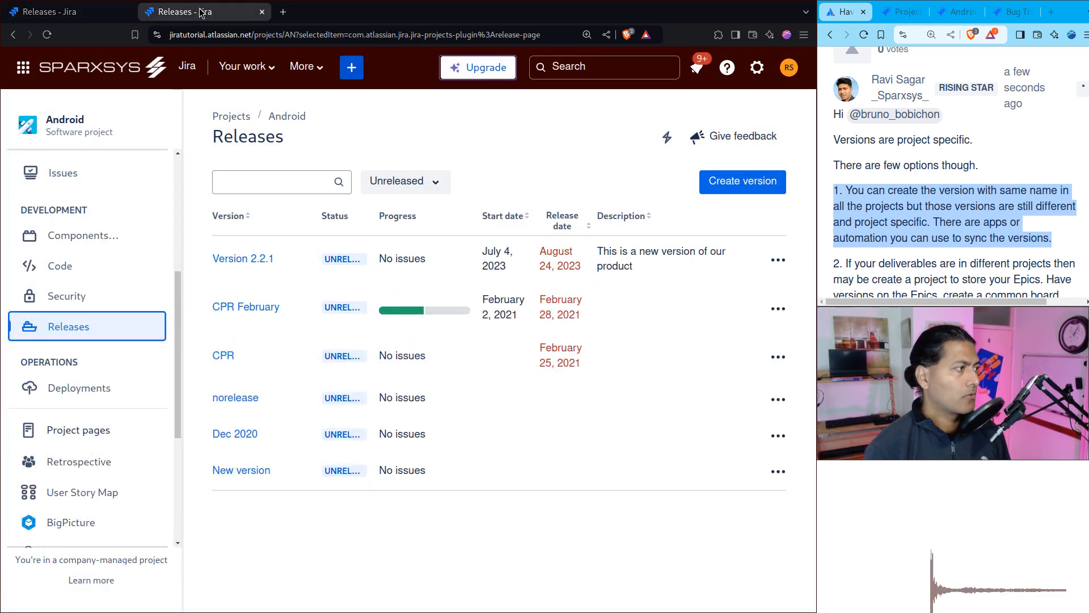
left_click(732, 187)
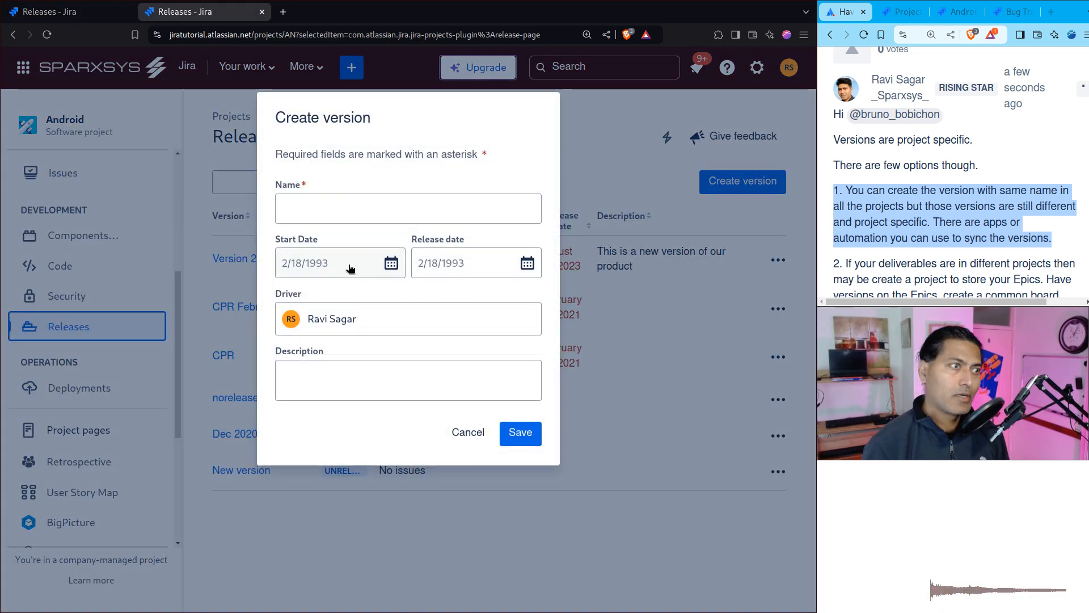
type("v1.1")
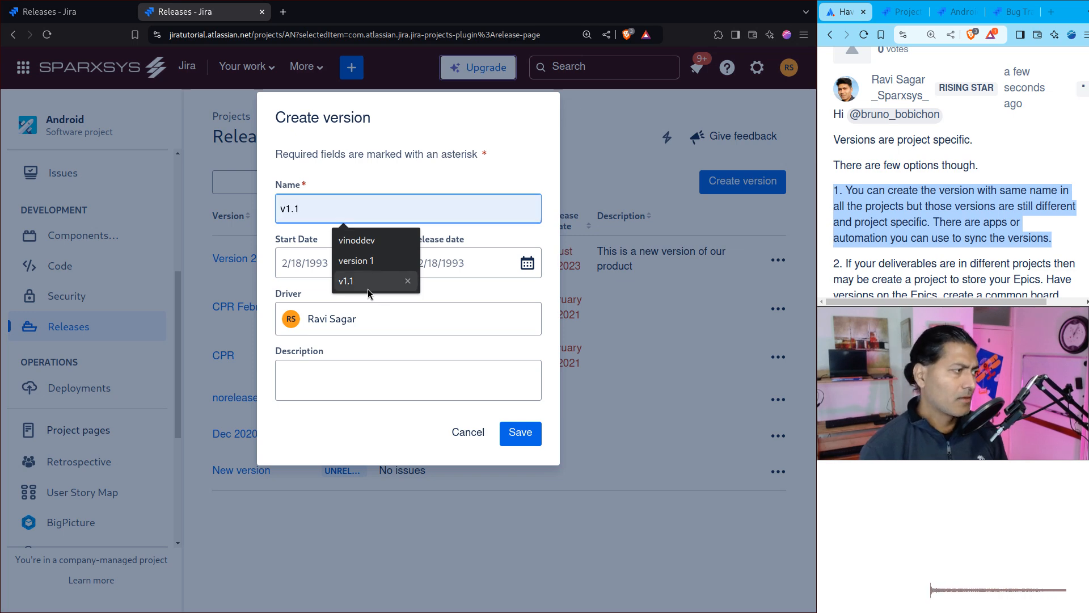
left_click(352, 280)
left_click(510, 435)
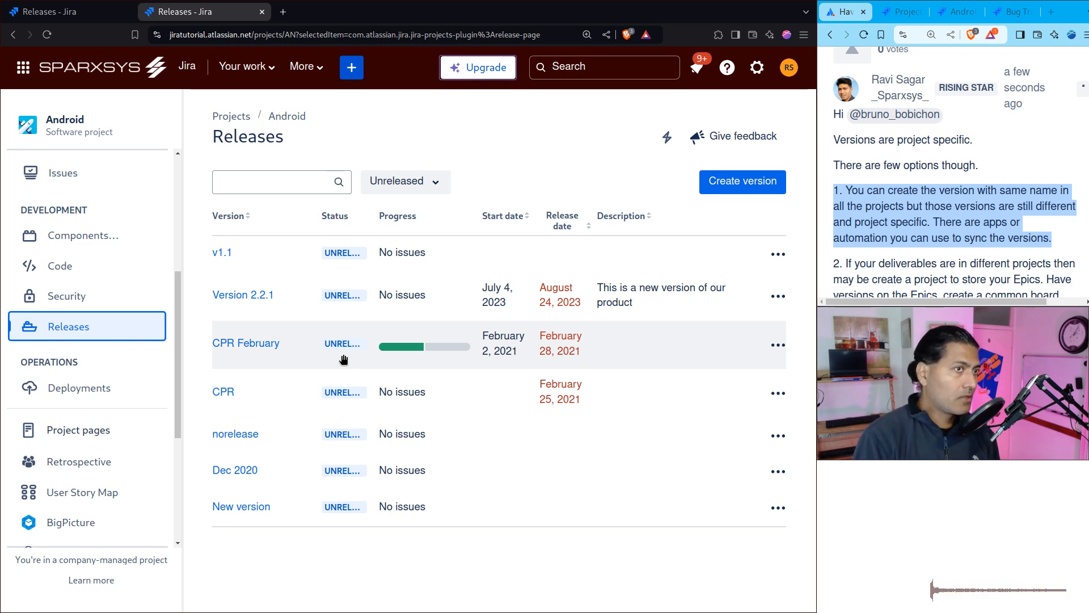
Step: View the release page of version v1.1 in the Android project, then return to the Bug Tracking releases
left_click(221, 253)
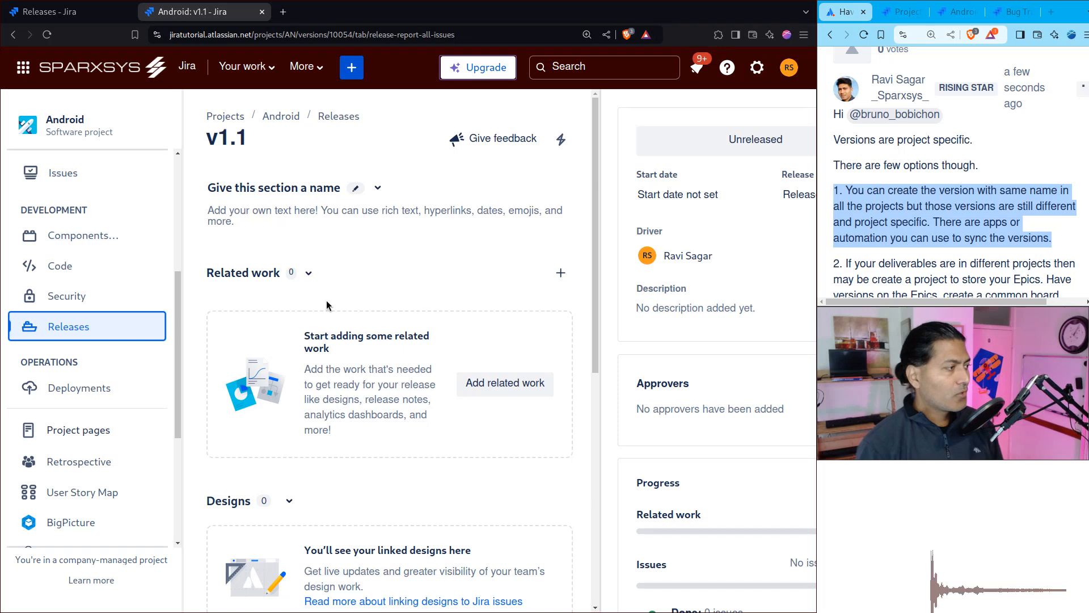
scroll(333, 305, "down", 3)
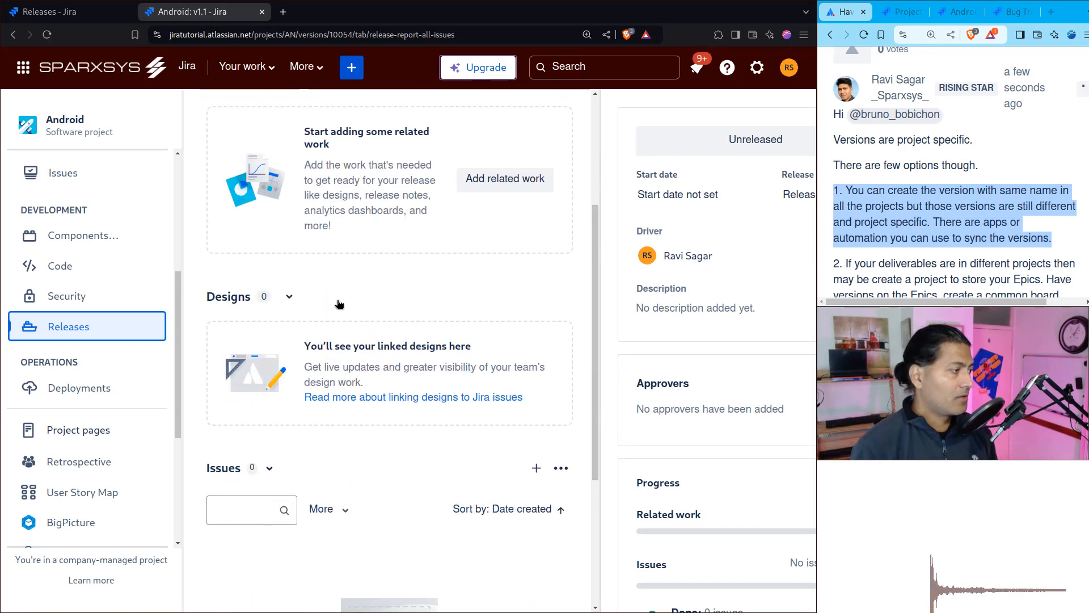
scroll(370, 319, "up", 3)
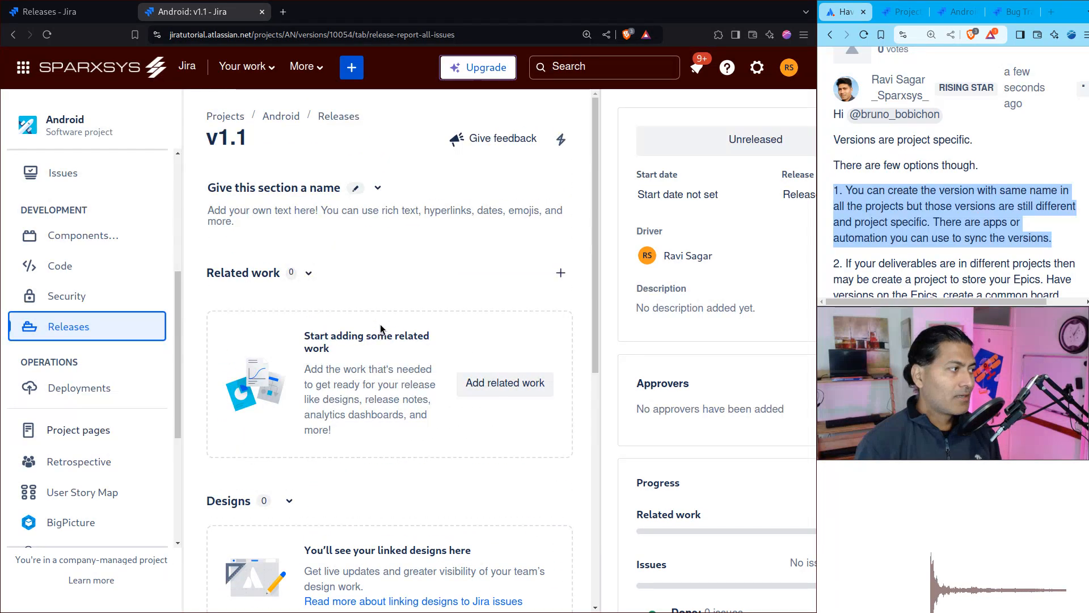
left_click(45, 17)
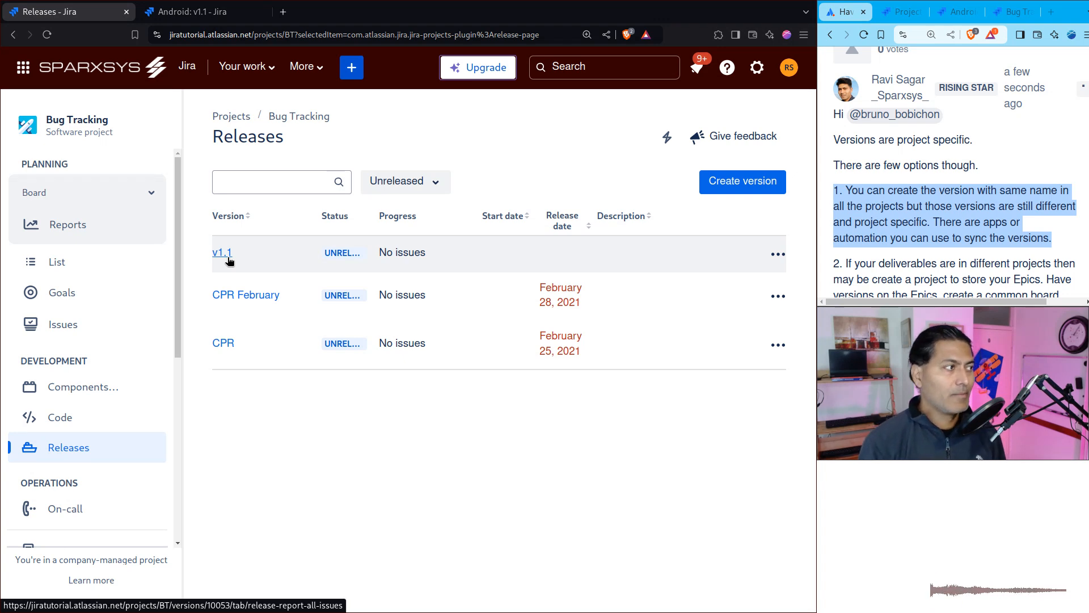
Step: Switch to the Atlassian Community question and open the posted answer about project-specific versions for editing
key("super+Return")
left_click(310, 364)
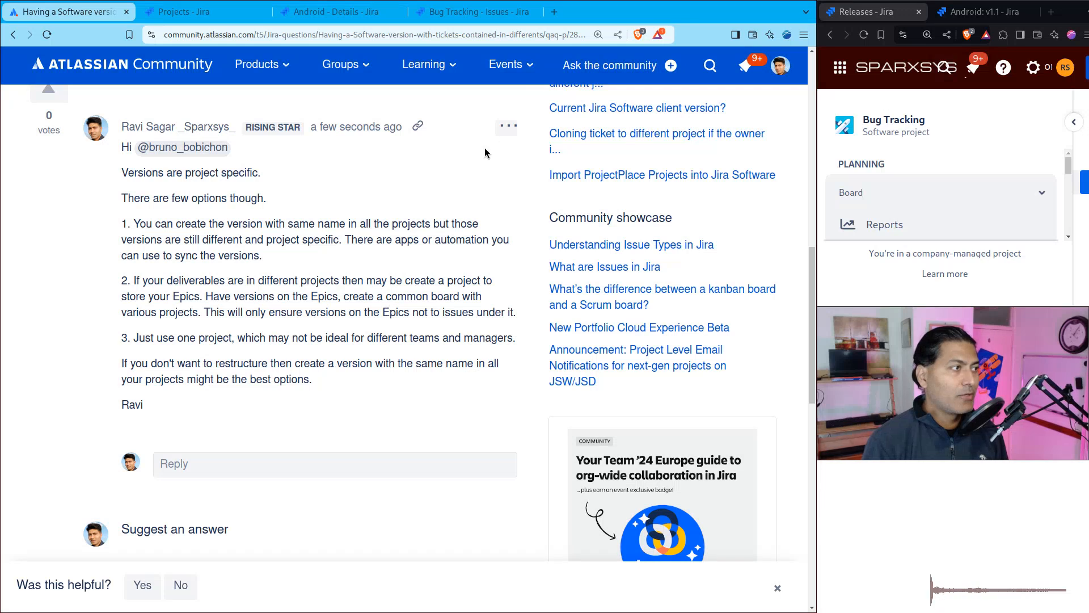
left_click(506, 125)
left_click(441, 161)
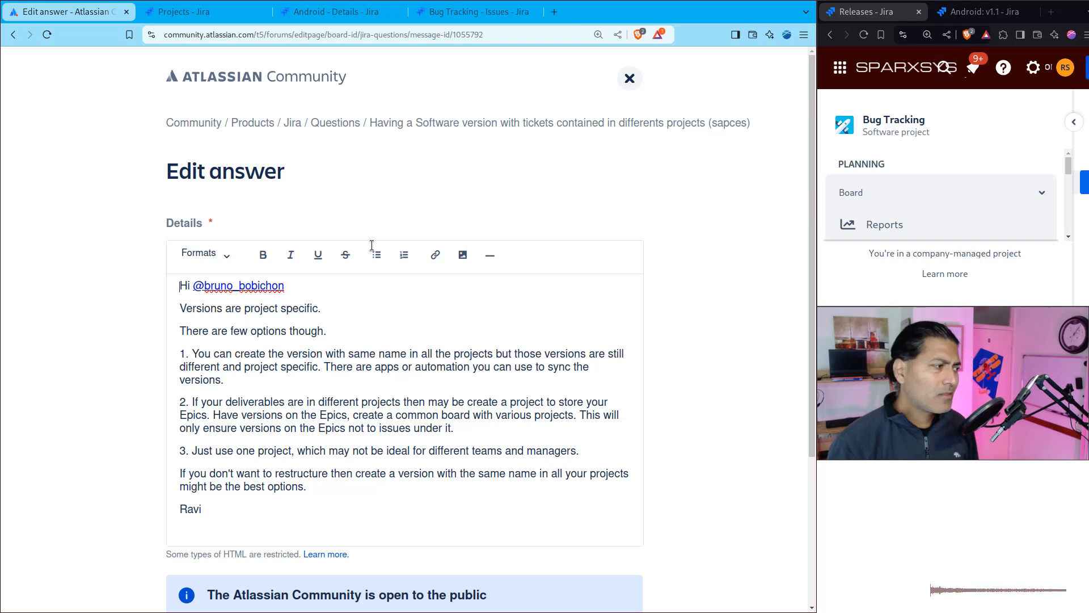
Step: Add the paragraph "4. You can also use a custom field in those projects." before the signature and publish the edited answer
scroll(397, 397, "down", 2)
left_click(341, 353)
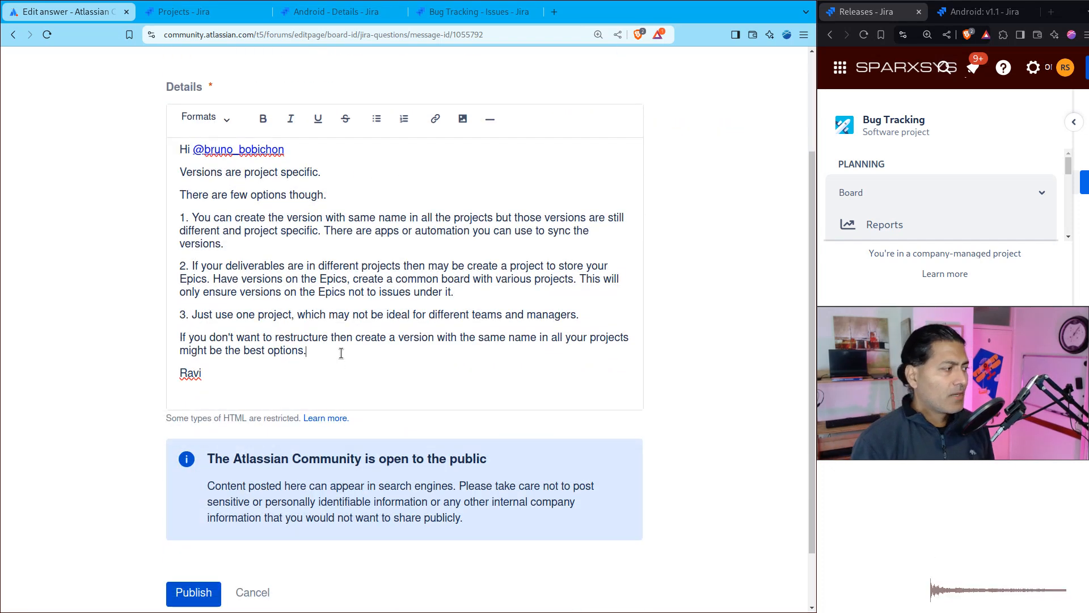
key("Return")
type("4. ")
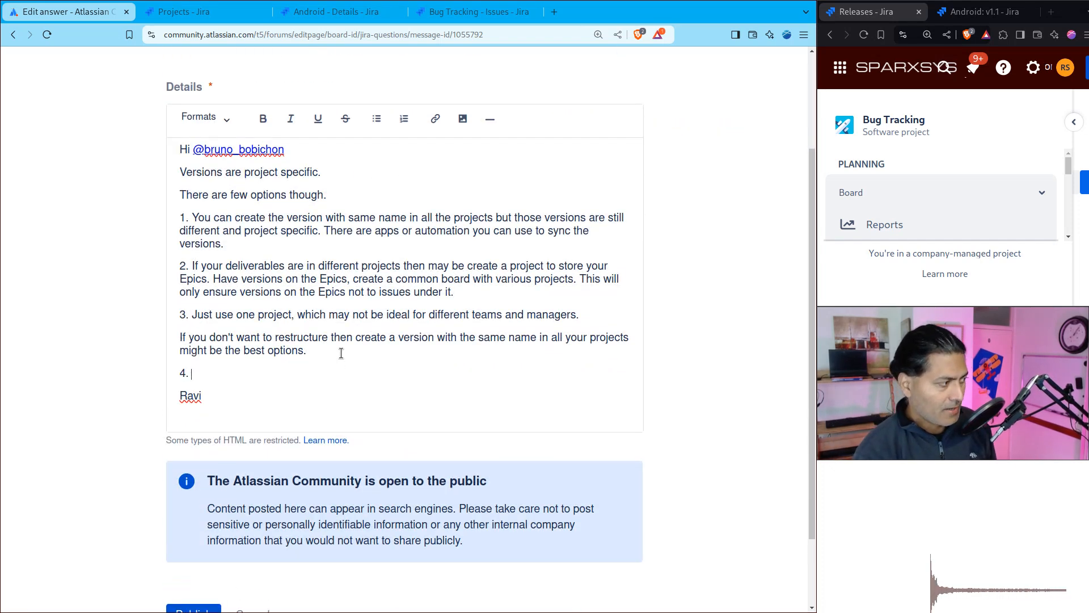
type("You can also ")
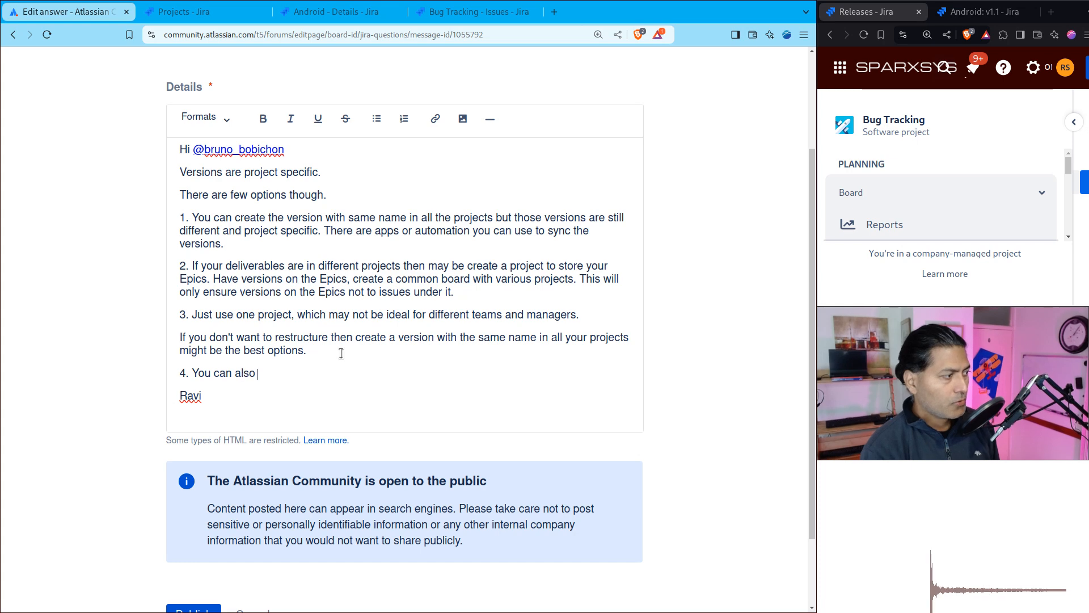
type("use a custom fiel")
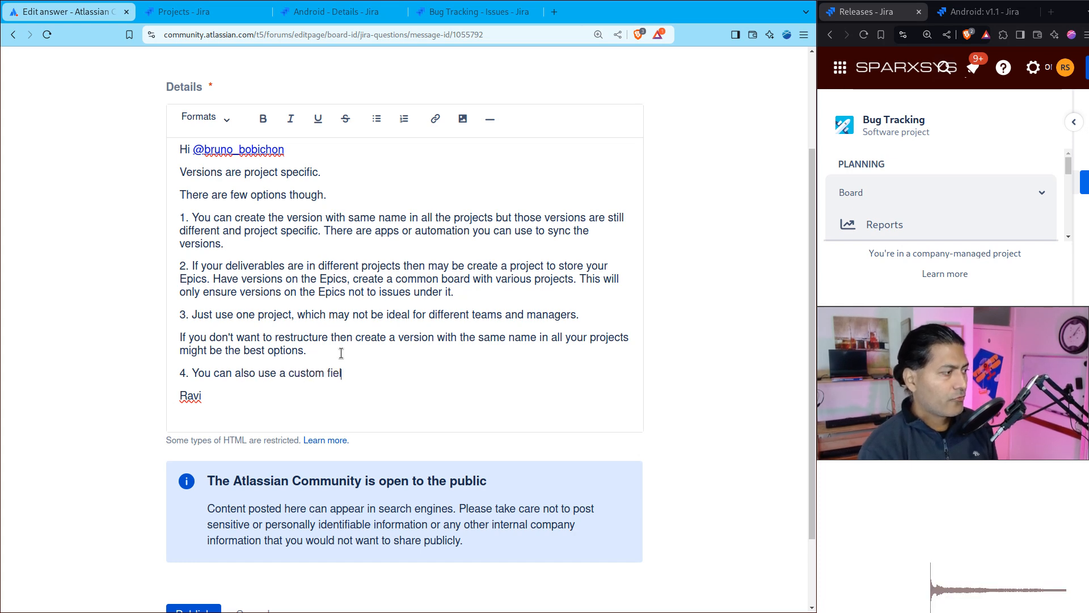
type("d in those projc")
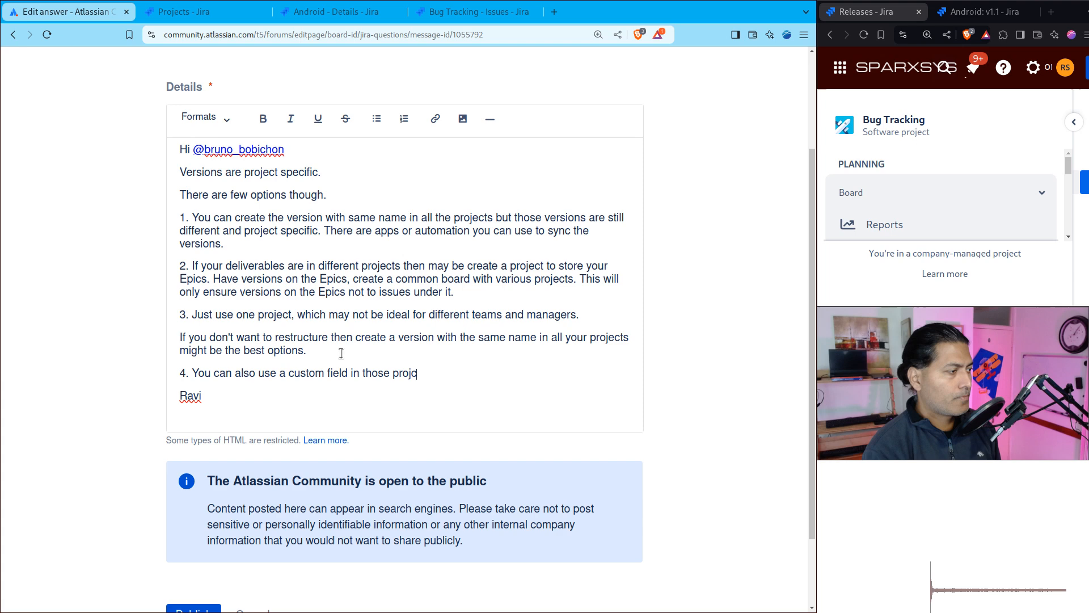
key("BackSpace")
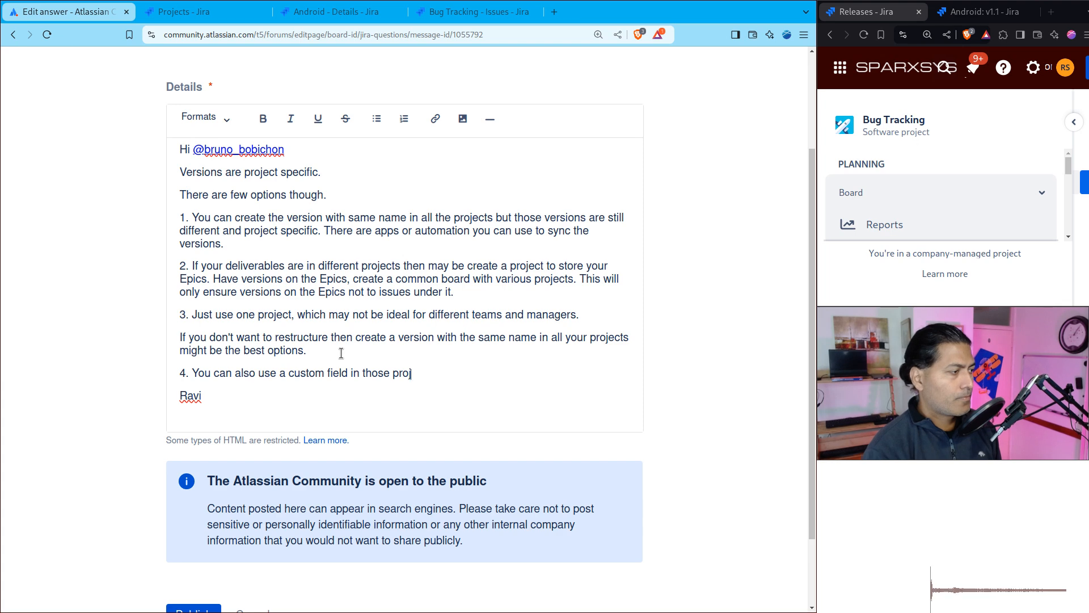
type("ects")
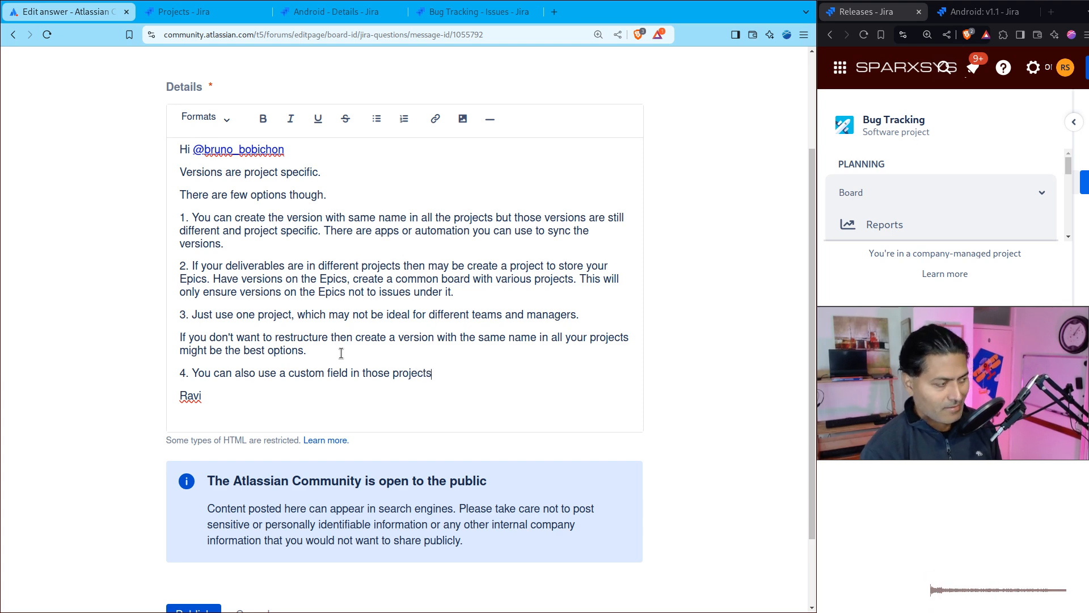
type(".")
scroll(214, 502, "down", 3)
left_click(202, 520)
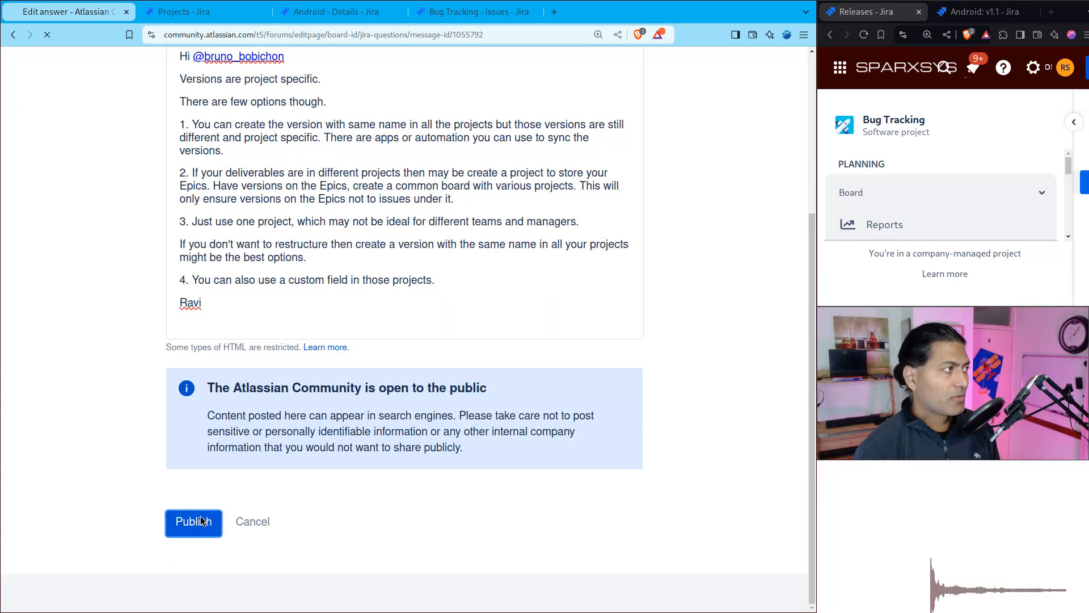
Step: Switch back to Jira and open the Custom fields administration page in a separate browser tab, with the sidebar collapsed
key("super+Return")
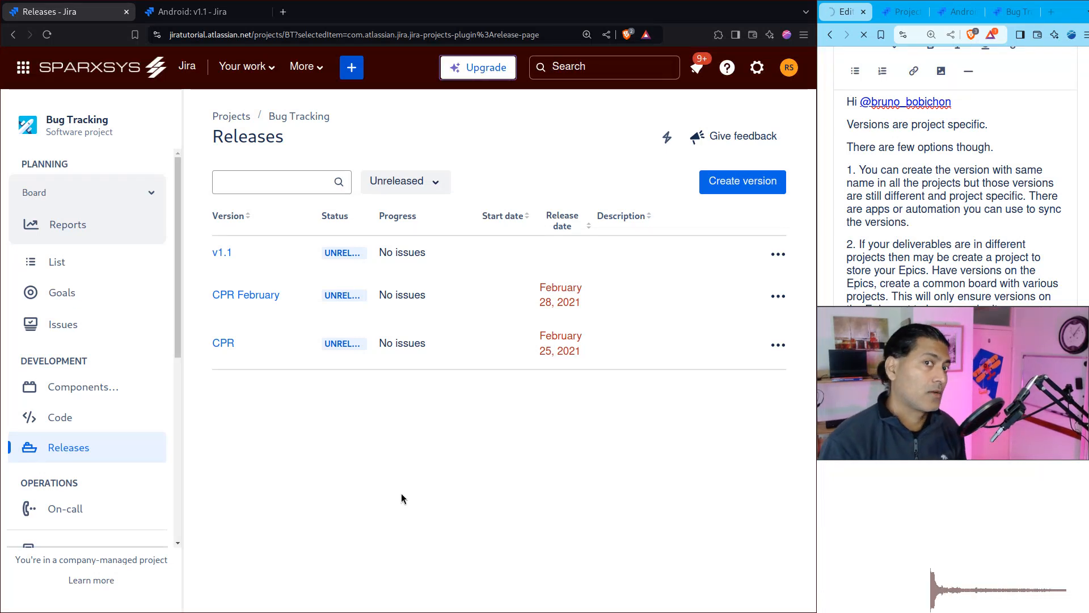
left_click(758, 67)
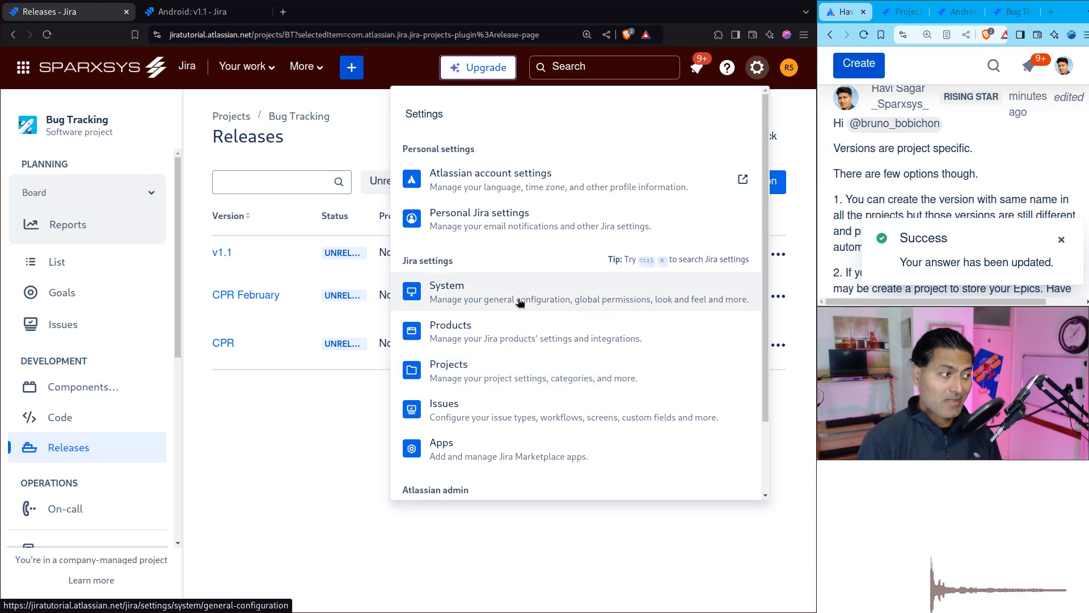
middle_click(493, 408)
key("ctrl+Tab")
key("ctrl+Tab")
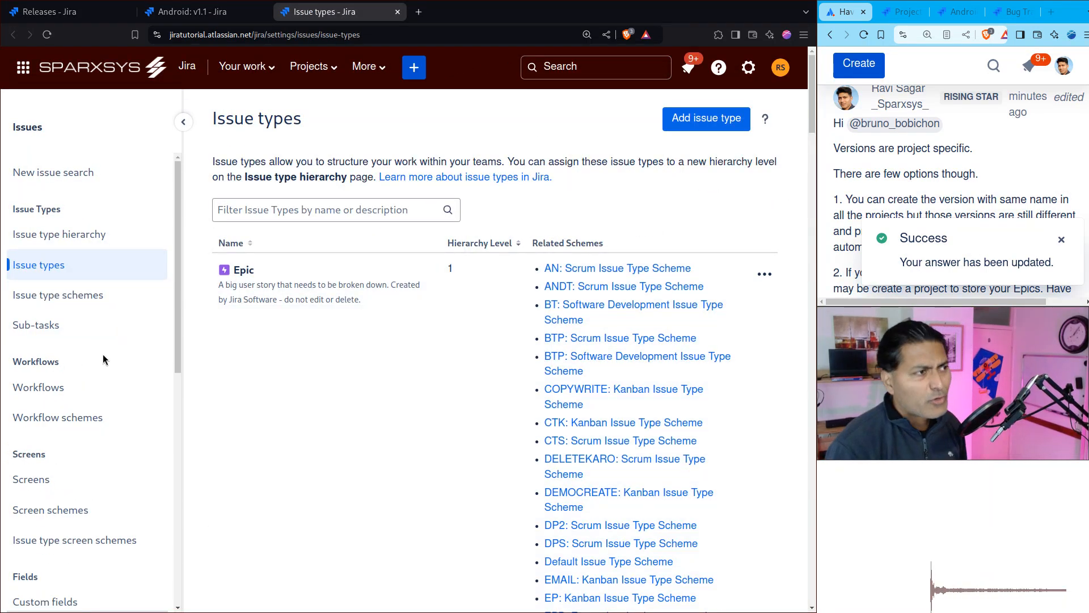
scroll(103, 354, "down", 5)
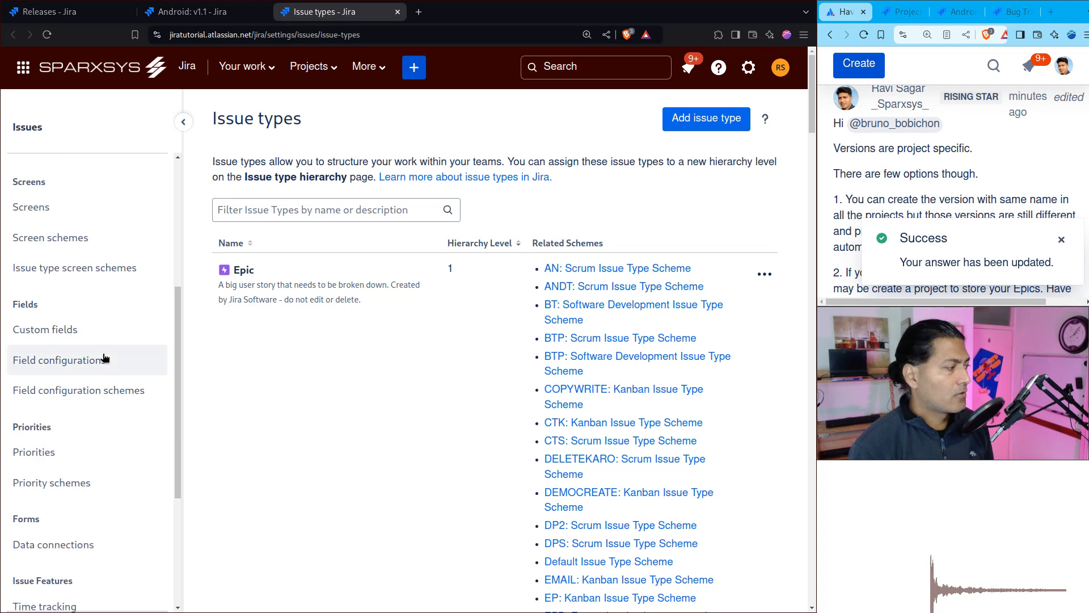
scroll(102, 340, "up", 2)
scroll(100, 329, "down", 2)
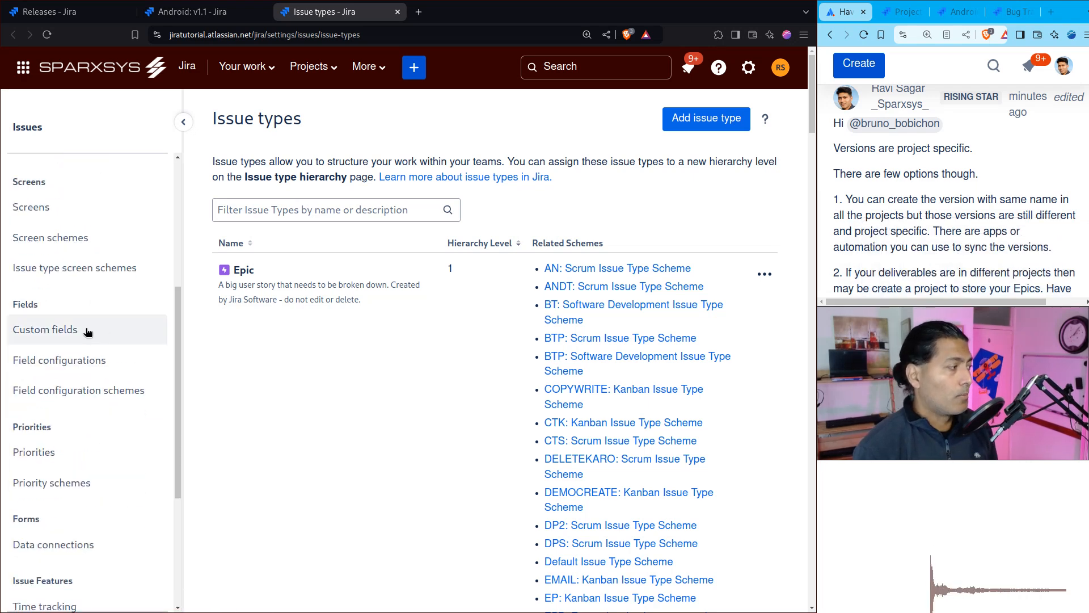
left_click(81, 331)
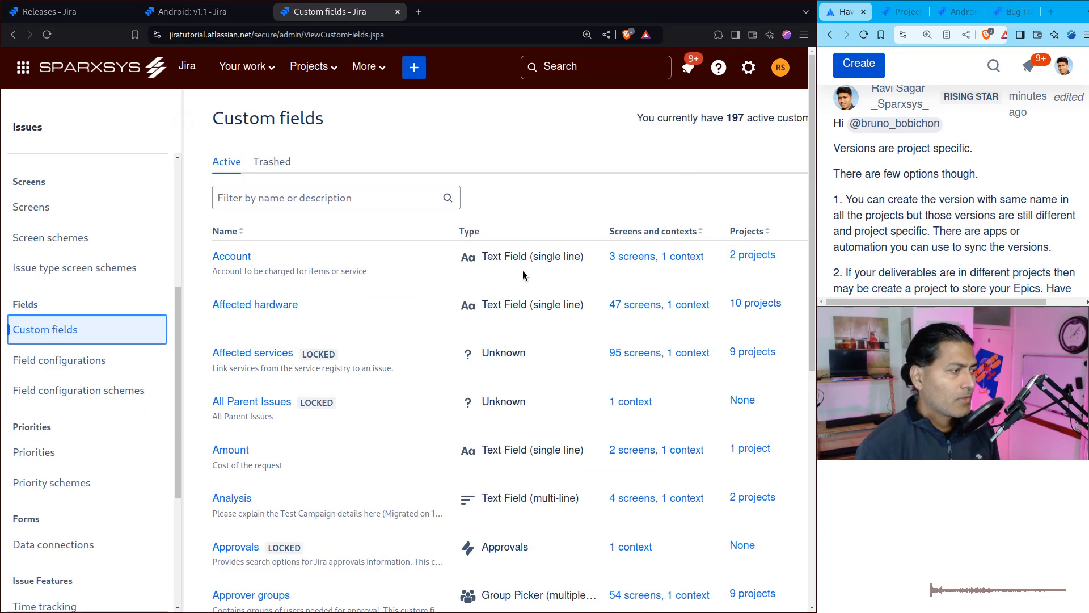
left_click(182, 124)
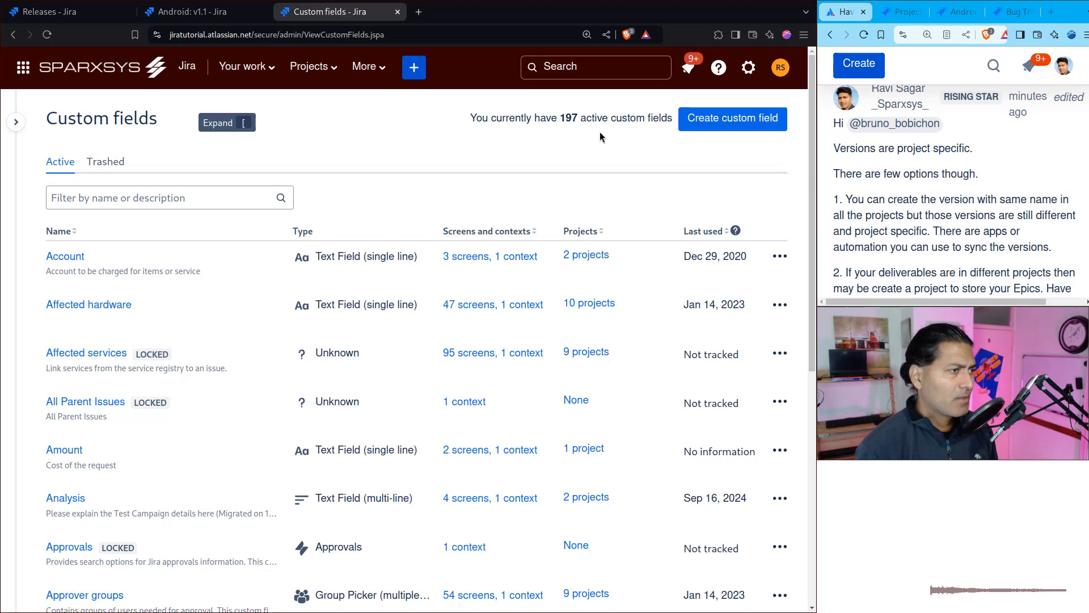
Step: Start creating a custom field and search all field types for "select"
left_click(724, 132)
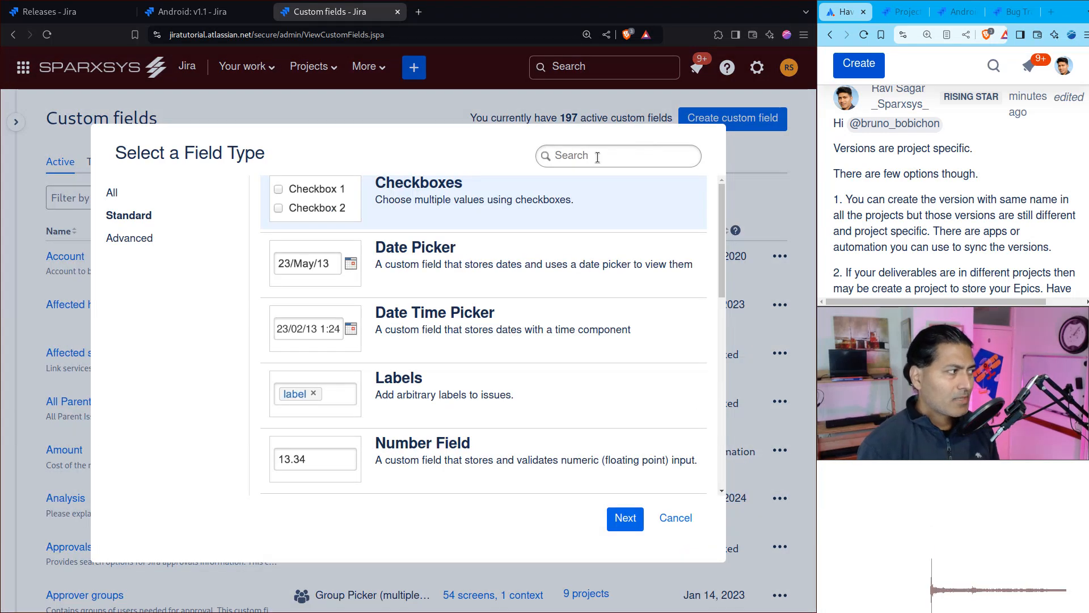
left_click(136, 198)
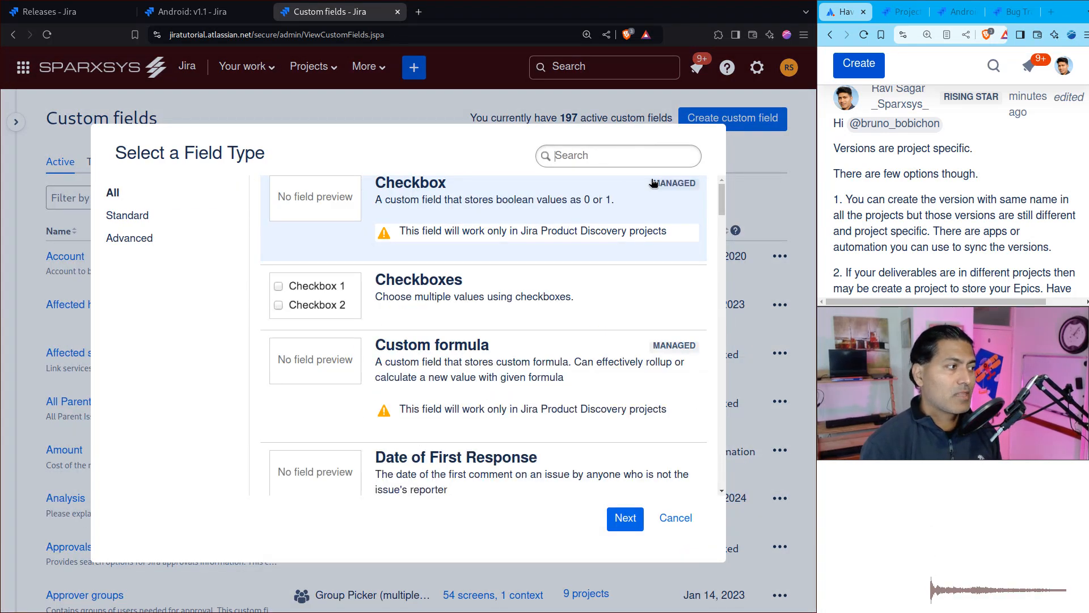
left_click(625, 162)
type("select")
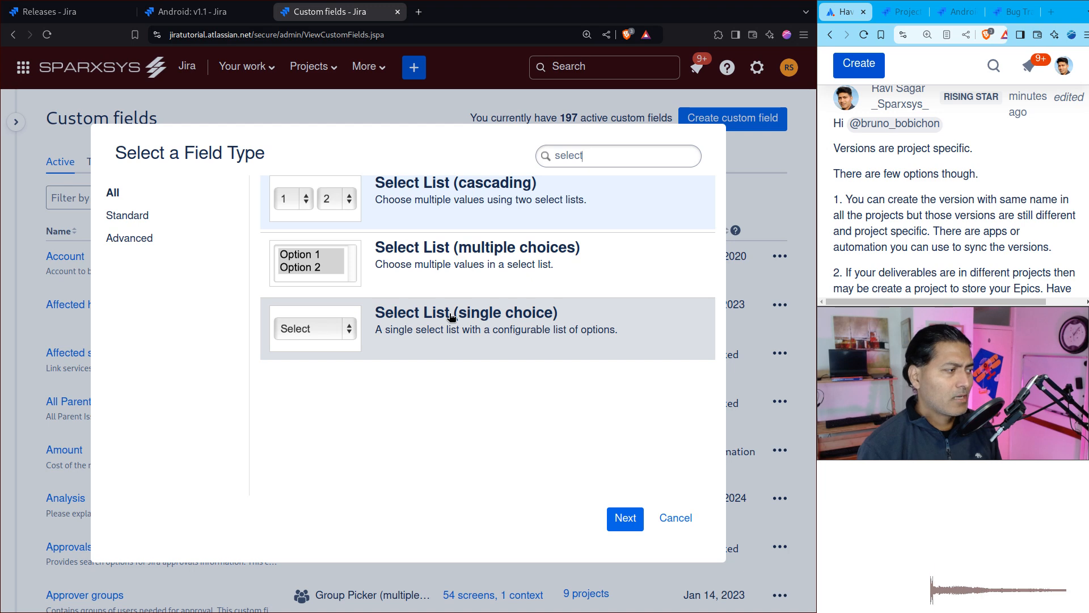
Step: Search the field types for "ver" and create a Version Picker (single version) field named Version Picker
left_click_drag(608, 151, 493, 146)
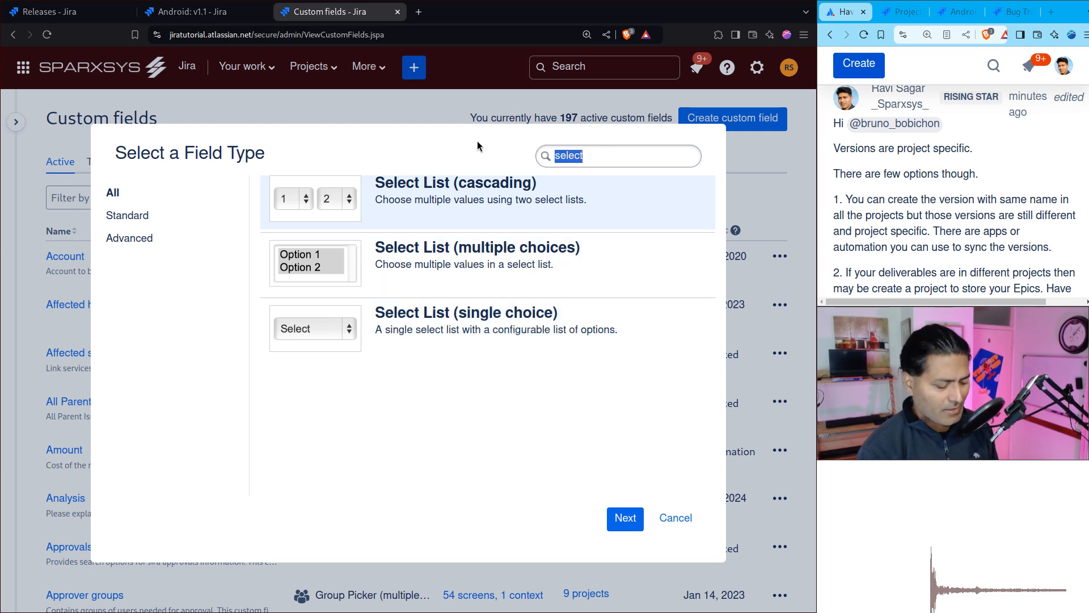
type("ver")
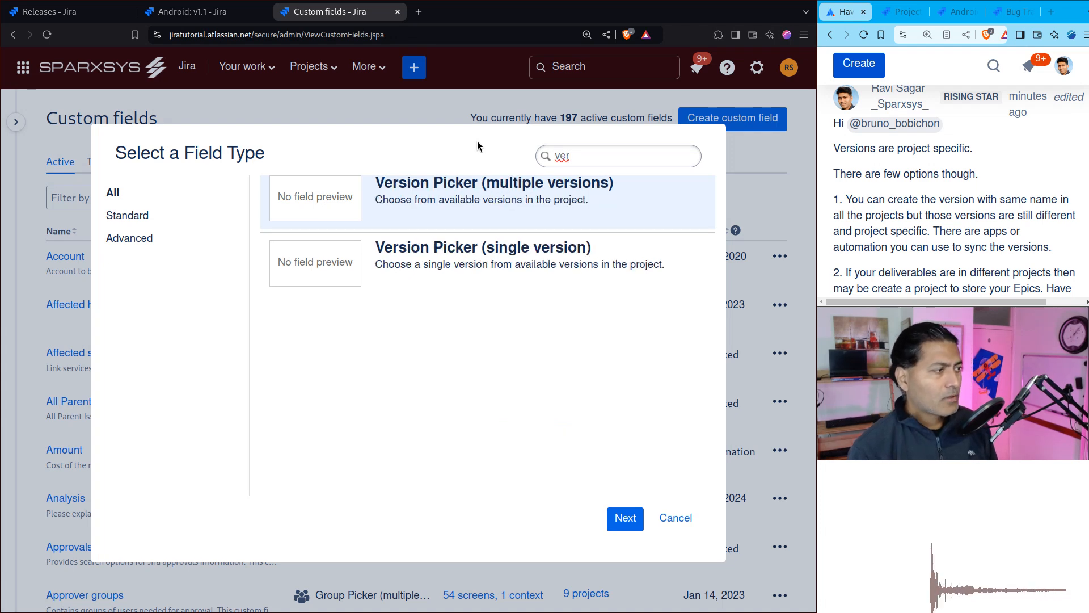
left_click(517, 267)
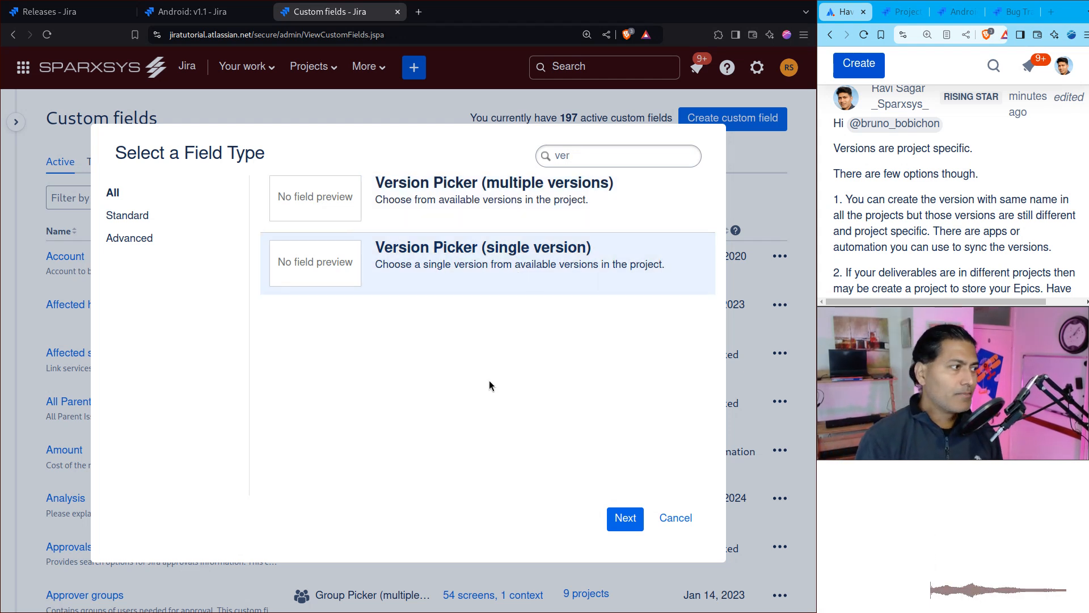
left_click(625, 518)
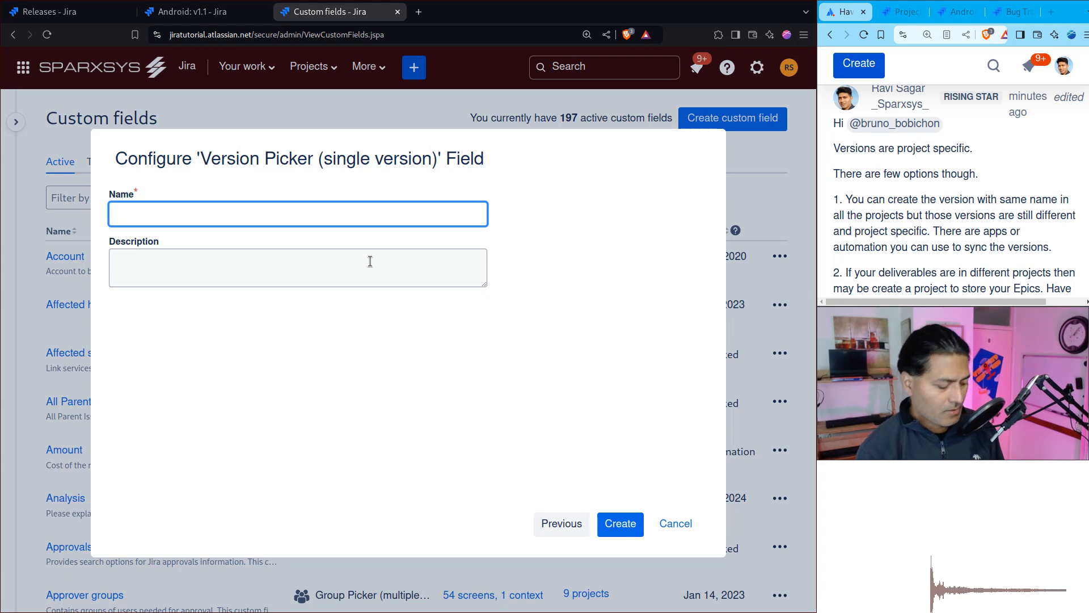
type("Version Picker")
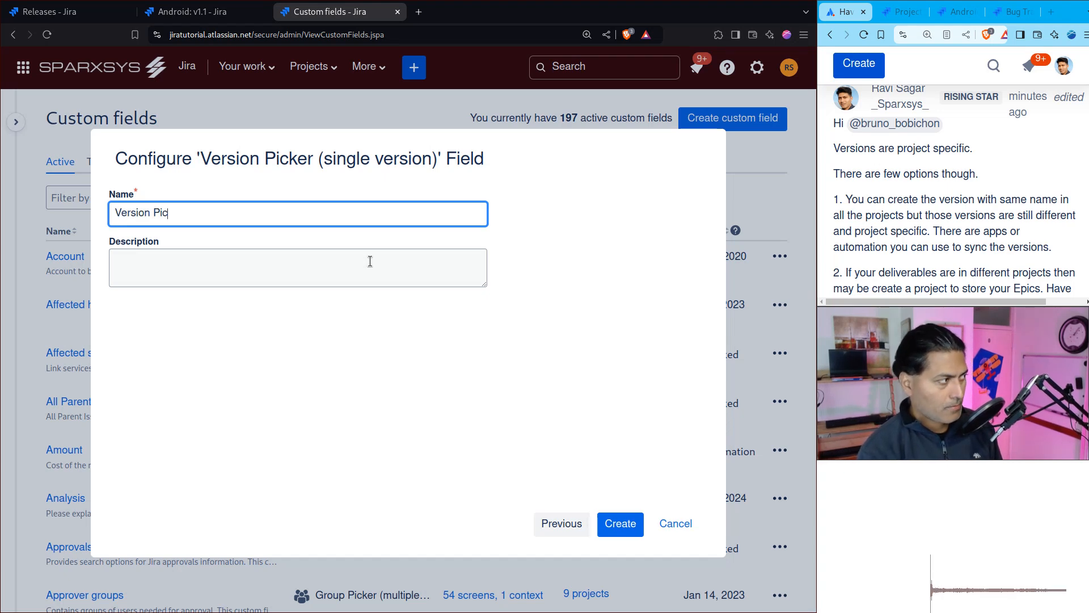
left_click(615, 523)
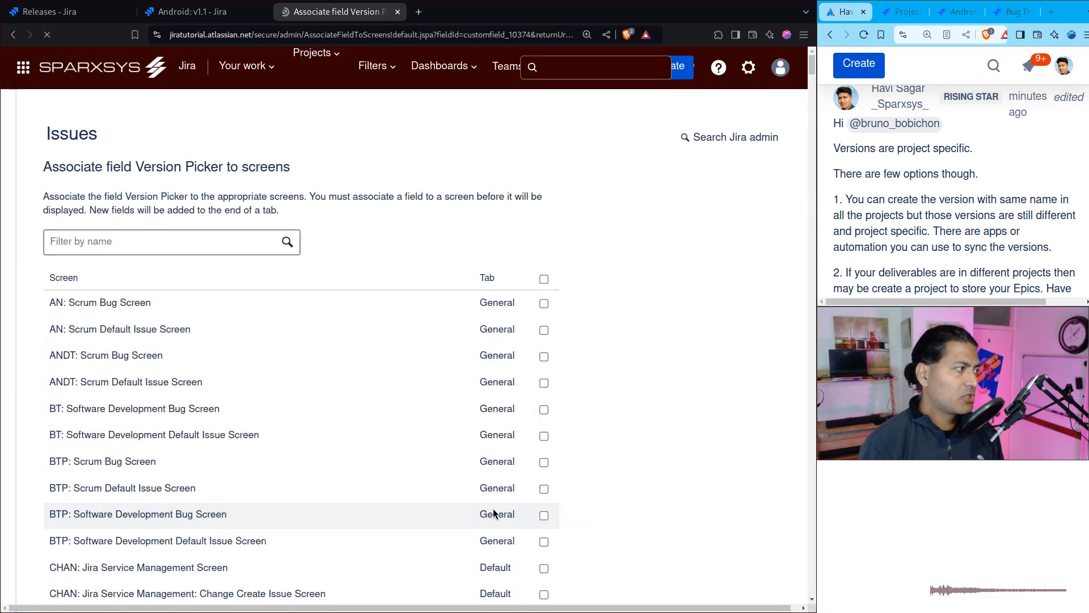
Step: Associate the Version Picker field with all screens and save the association
left_click(548, 278)
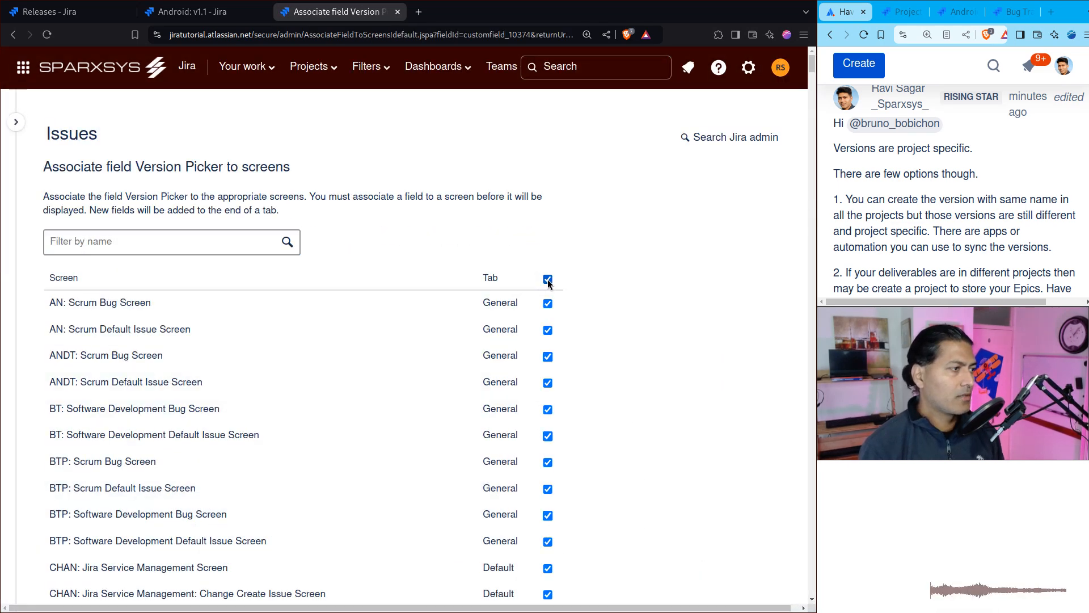
scroll(570, 282, "down", 20)
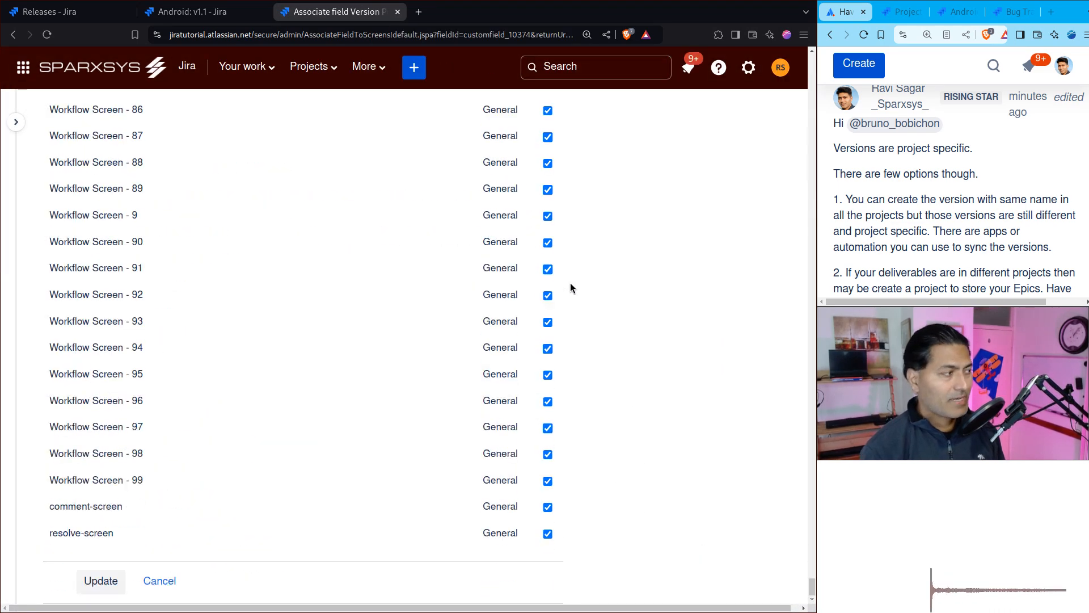
left_click(103, 581)
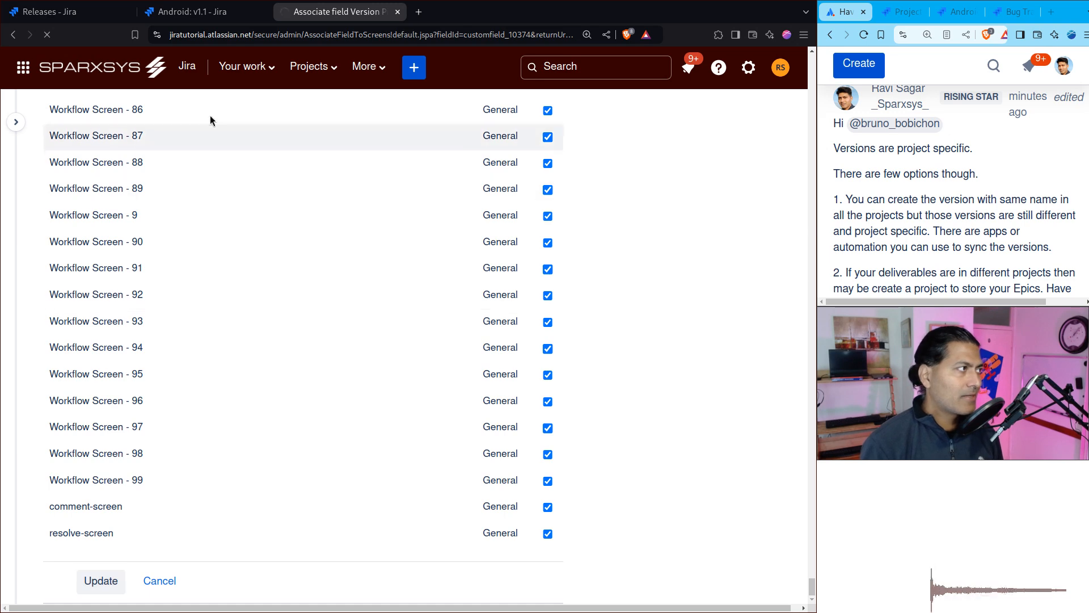
Step: Open the issue creation form from the Android project's v1.1 release page and examine the versions offered in its Version Picker field
left_click(216, 17)
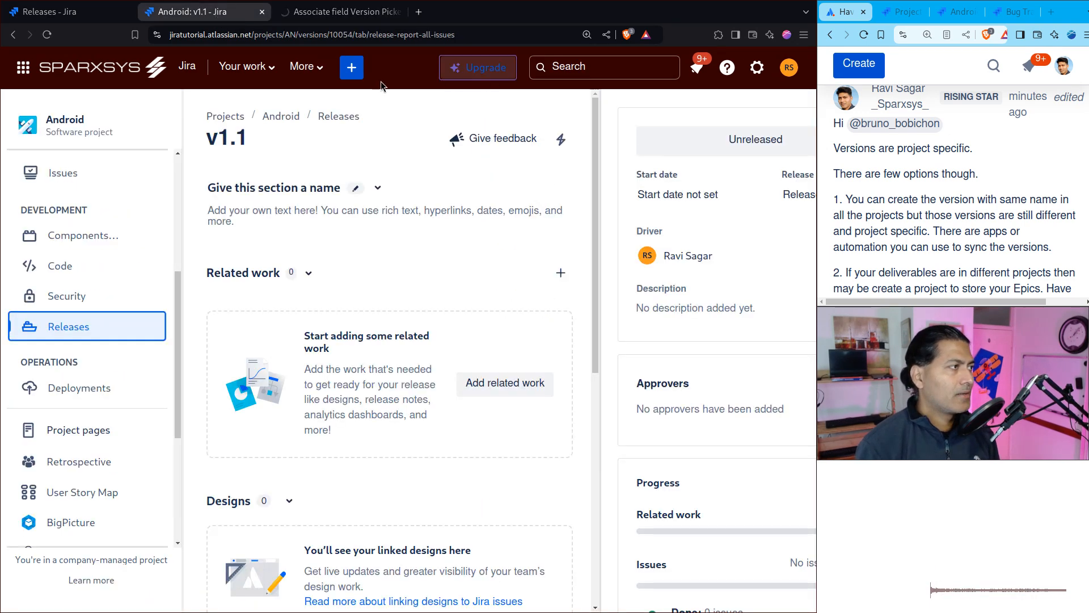
left_click(340, 16)
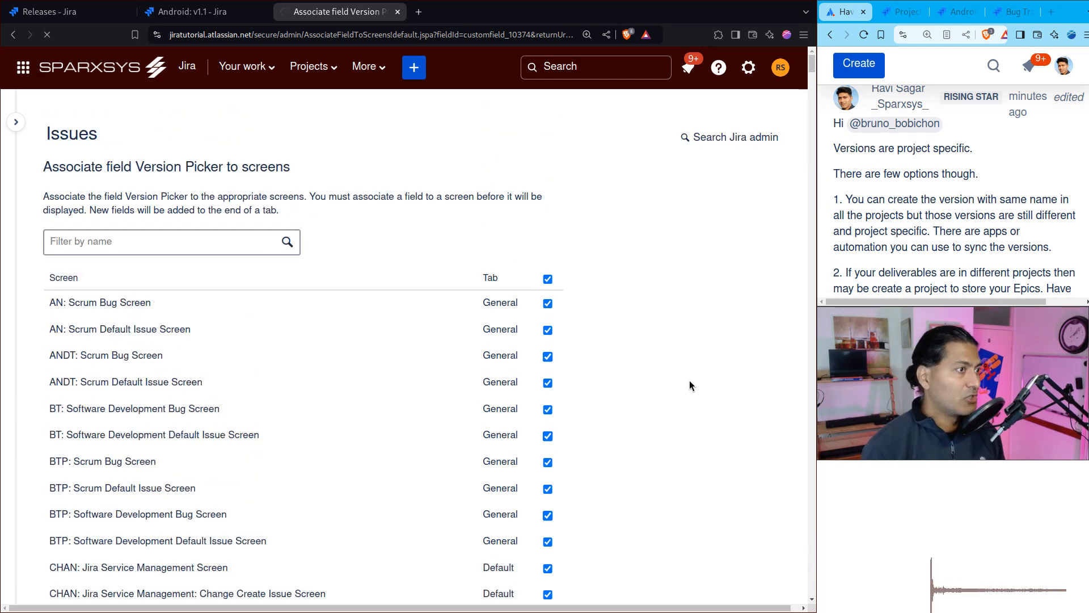
left_click(209, 15)
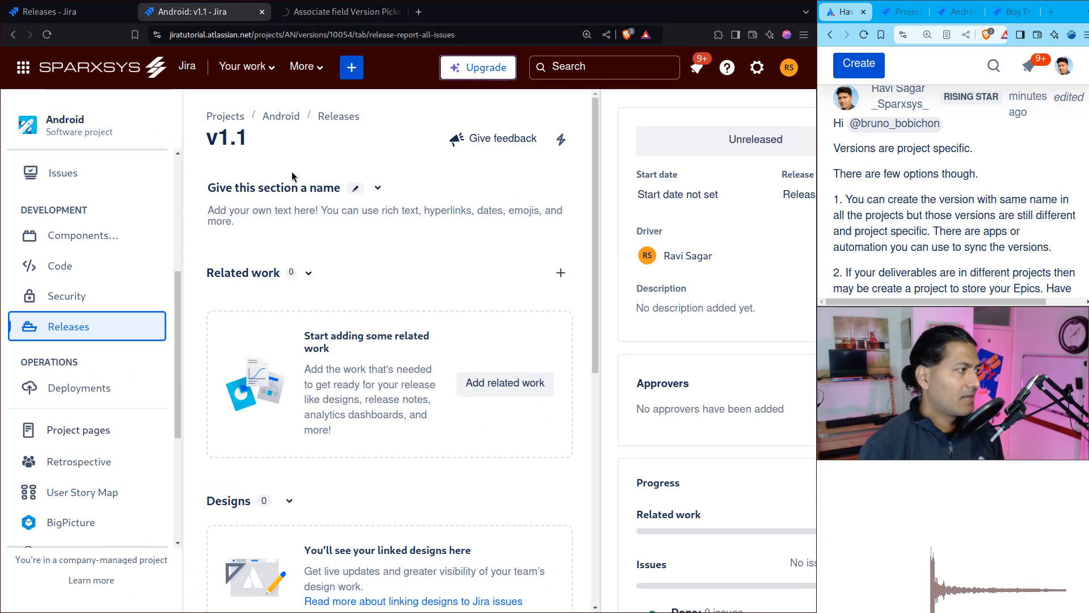
left_click(349, 70)
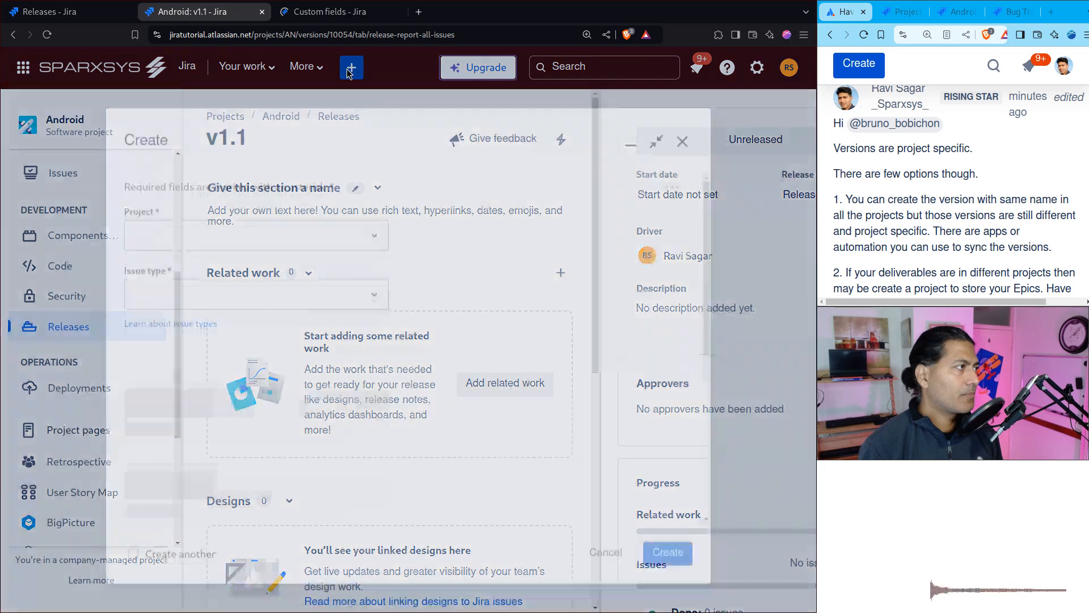
scroll(520, 336, "down", 2)
scroll(531, 342, "down", 10)
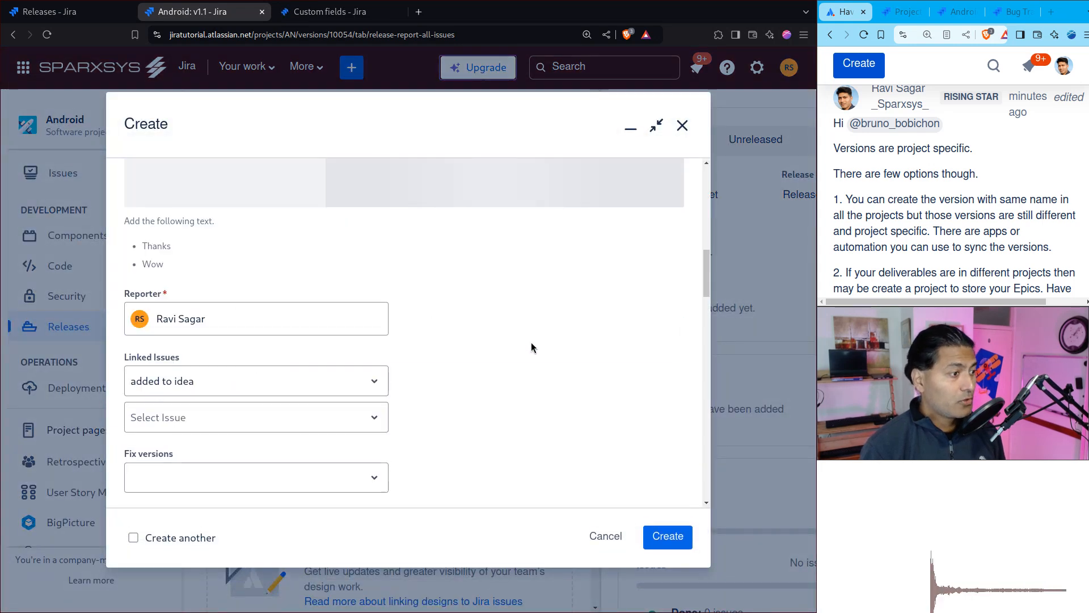
left_click_drag(707, 360, 713, 498)
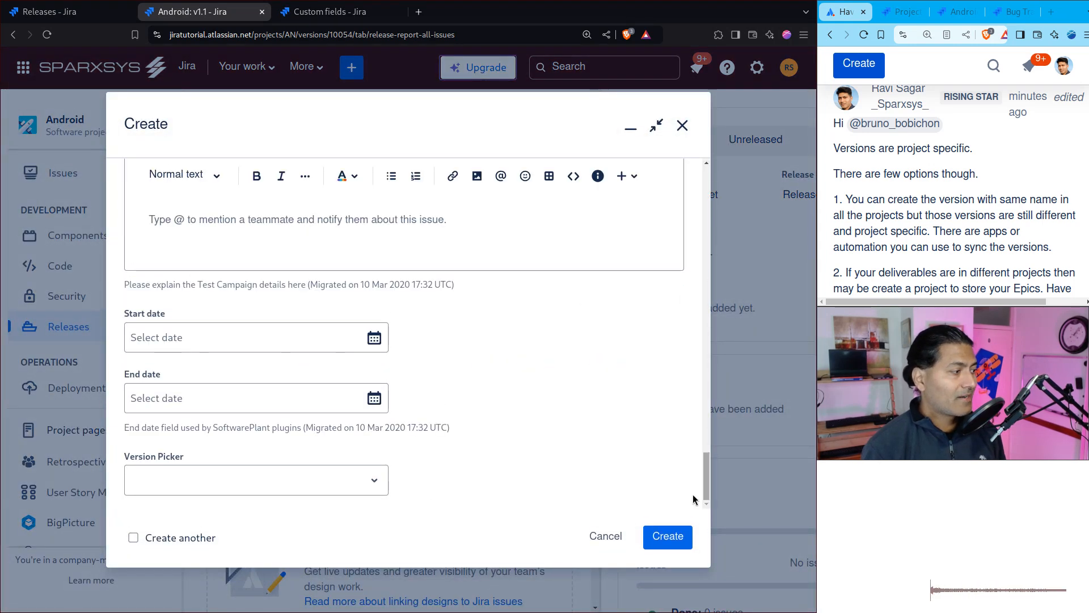
left_click(375, 482)
scroll(263, 553, "down", 5)
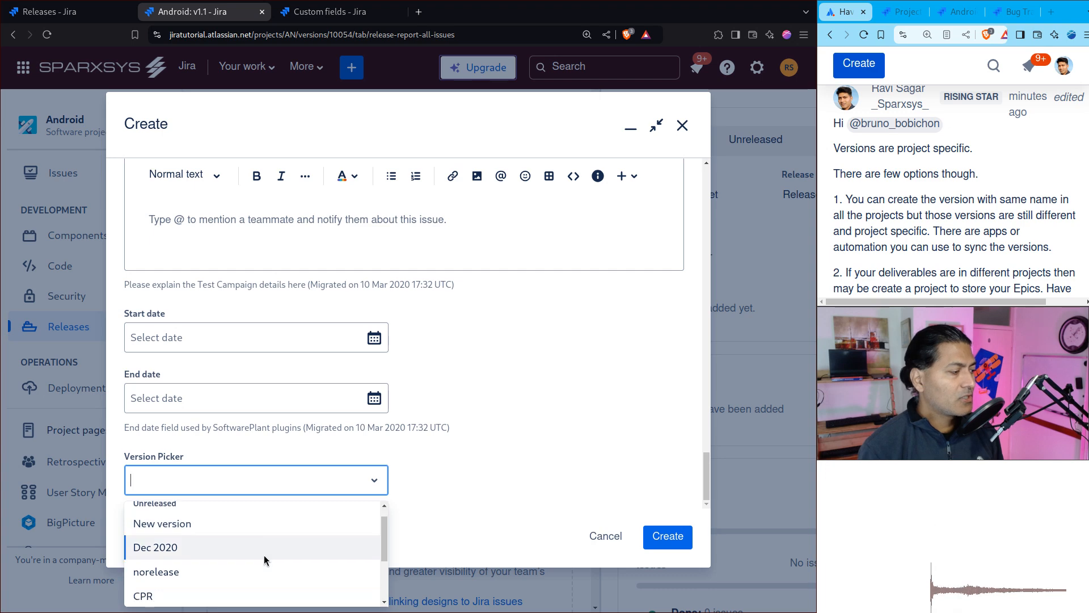
scroll(263, 553, "up", 5)
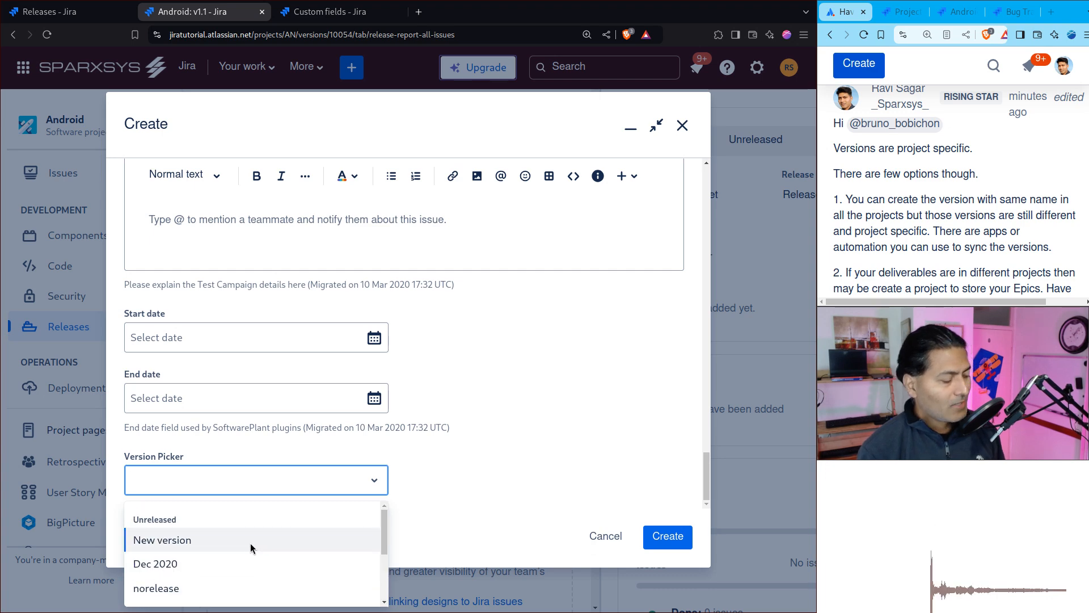
type("v")
left_click(574, 455)
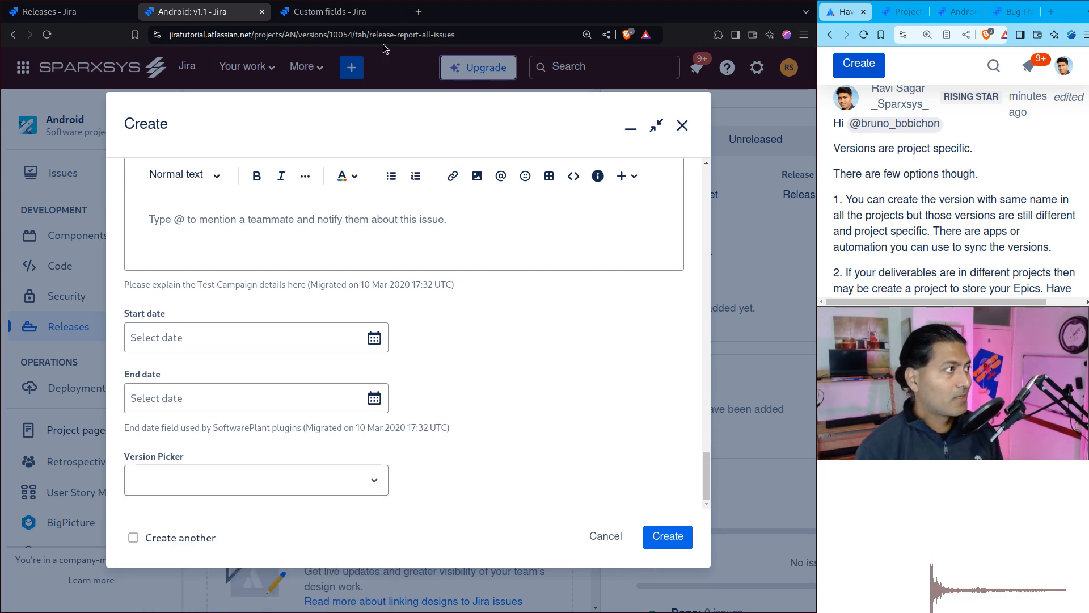
Step: Return to the Custom fields administration page and filter the active fields by "version"
left_click(366, 14)
left_click(144, 201)
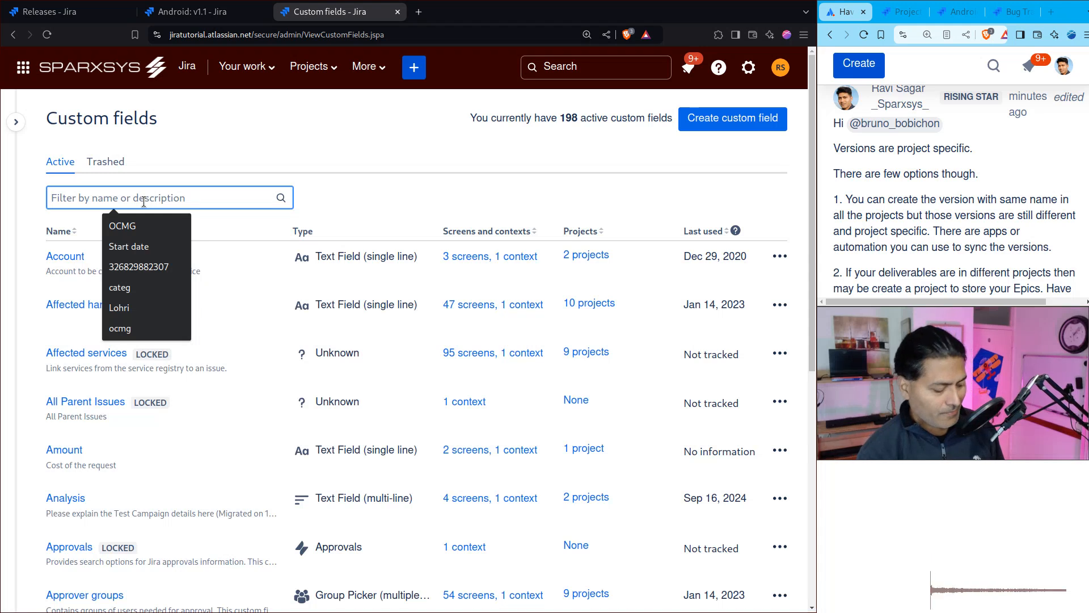
type("version")
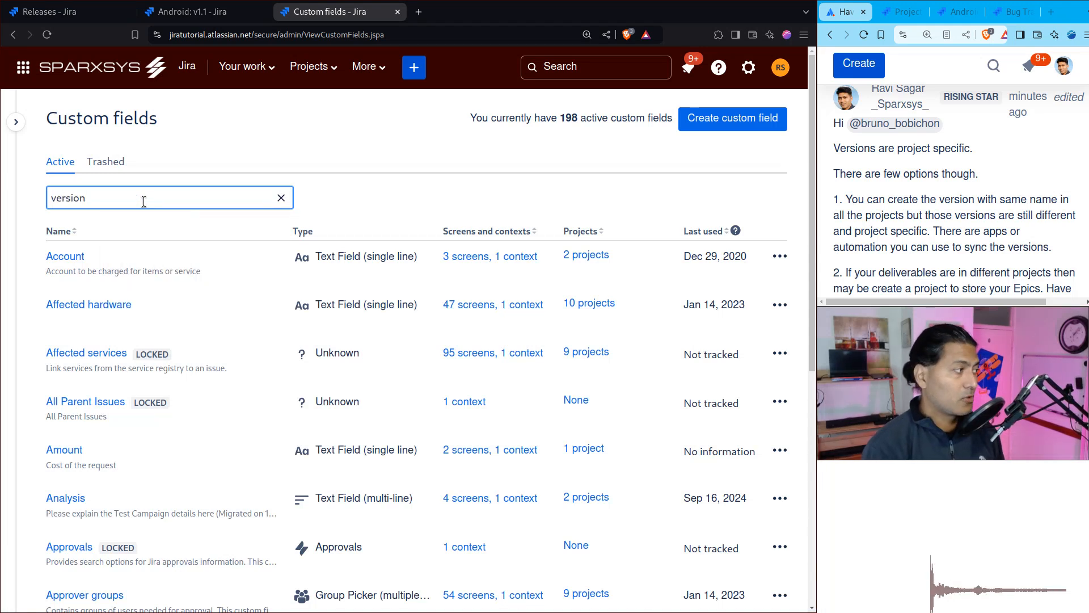
Step: Open the Version Picker field's details, look at its search template choices, and return to the custom fields list
left_click(777, 258)
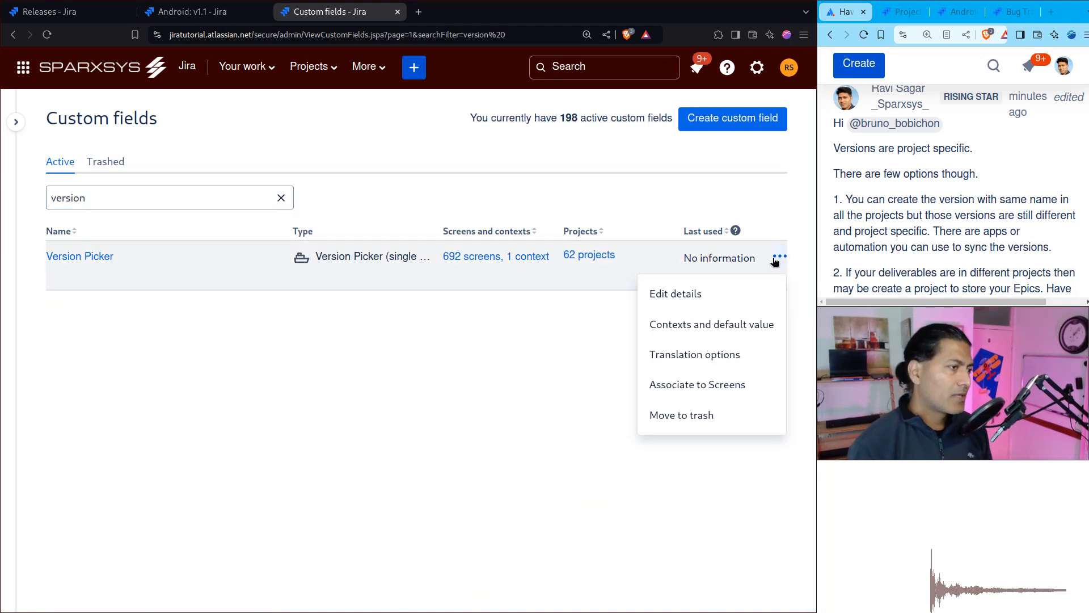
left_click(690, 296)
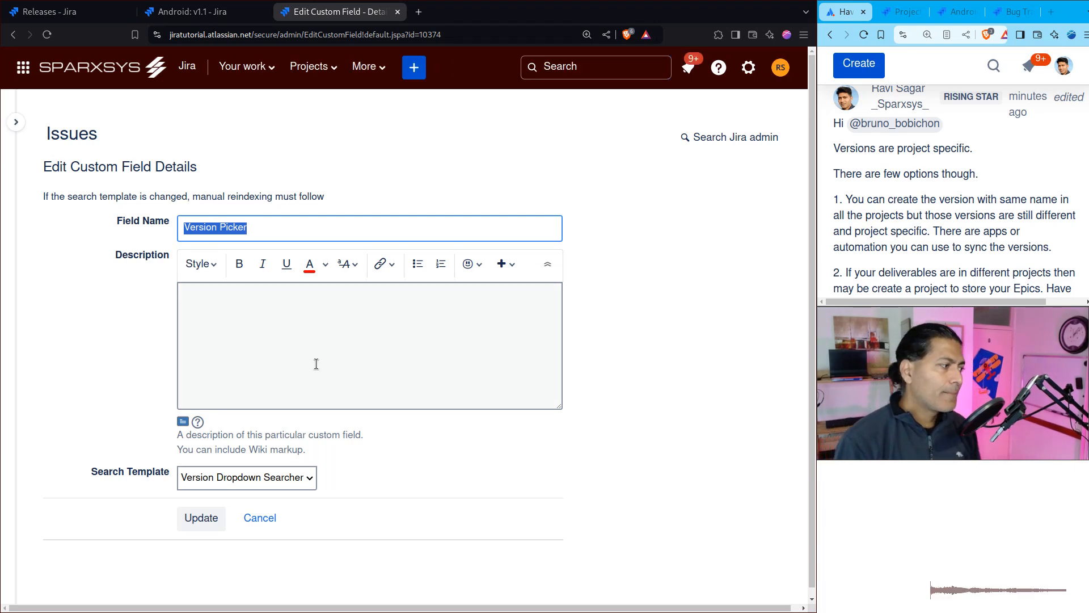
left_click(280, 481)
left_click(267, 513)
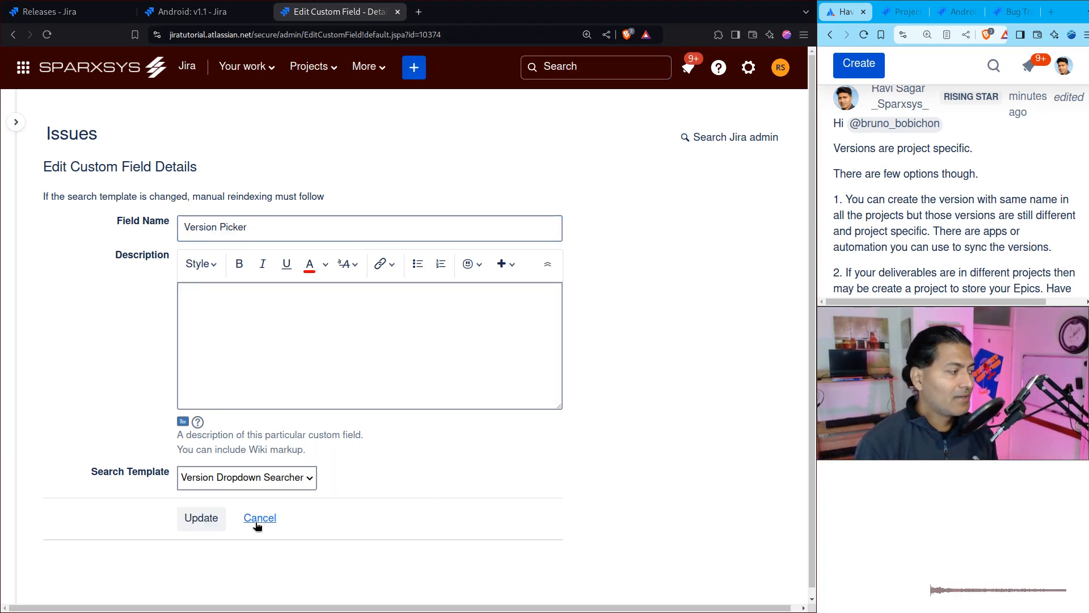
left_click(14, 34)
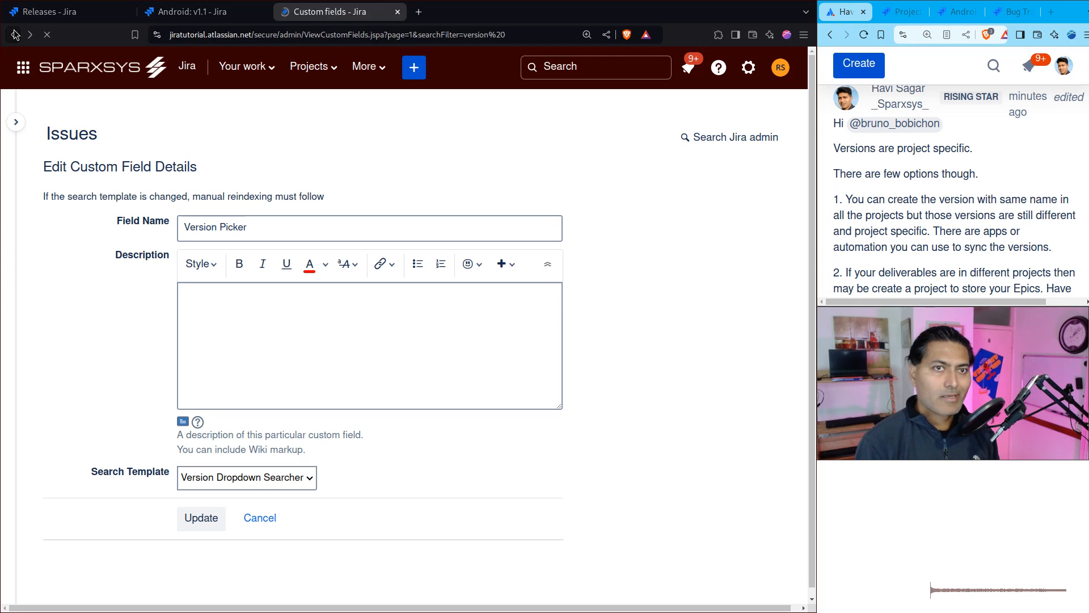
Step: Open the context configuration page of the Version Picker field from its applied contexts
left_click(780, 259)
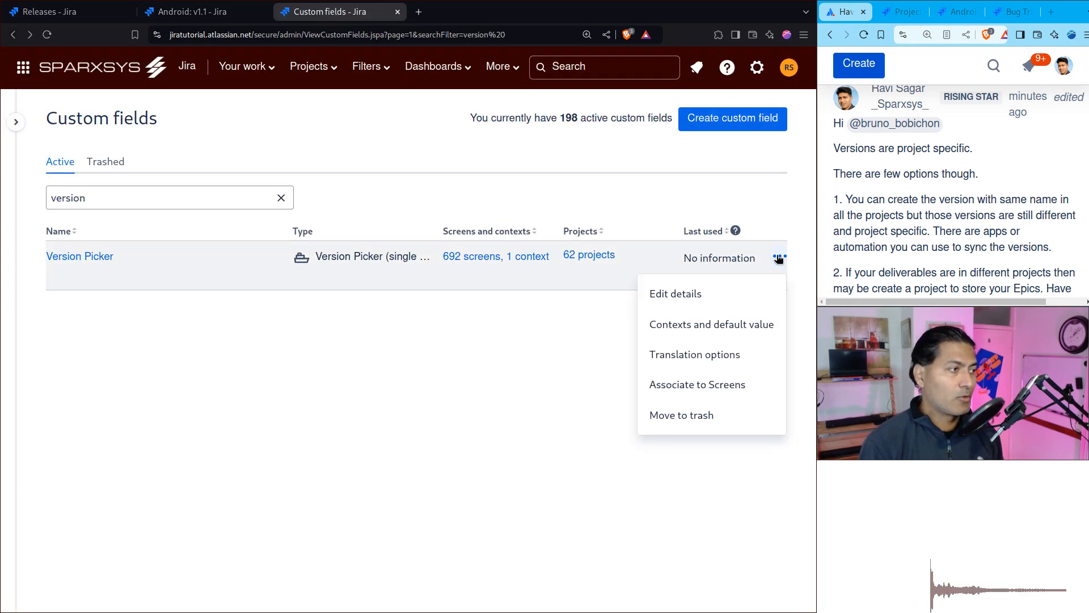
left_click(533, 258)
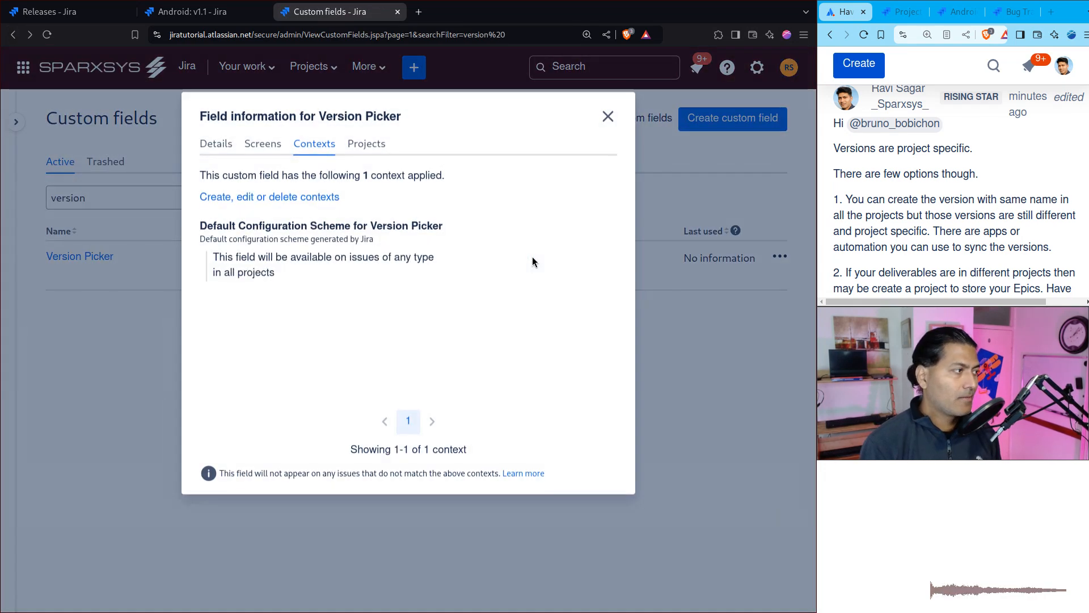
left_click(269, 196)
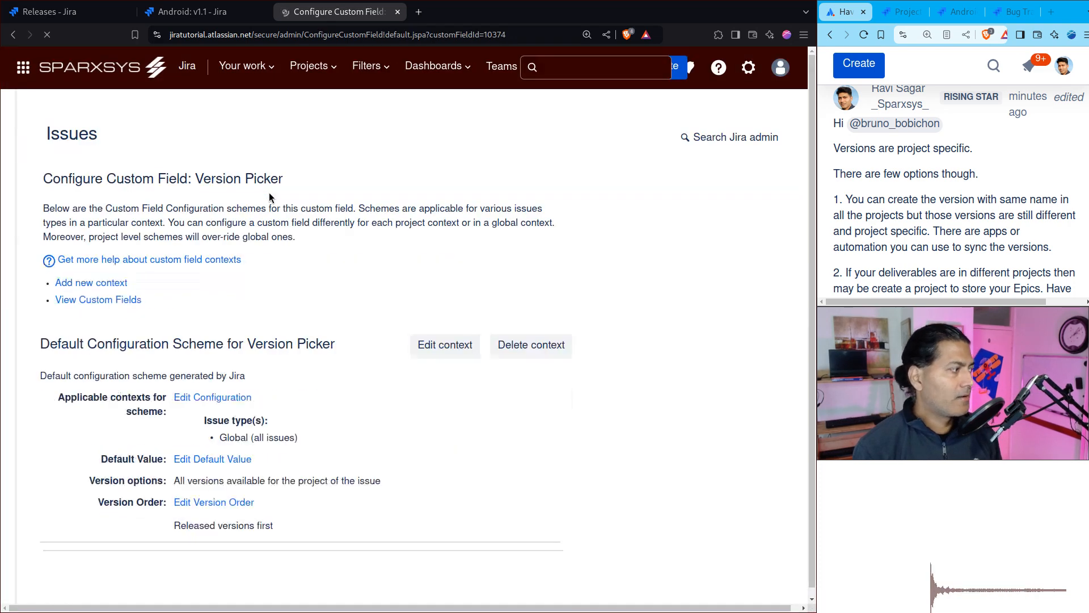
Step: Add a new context labelled "My own projects" to the Version Picker field, applied to the Android and Bug Tracking projects
left_click(109, 276)
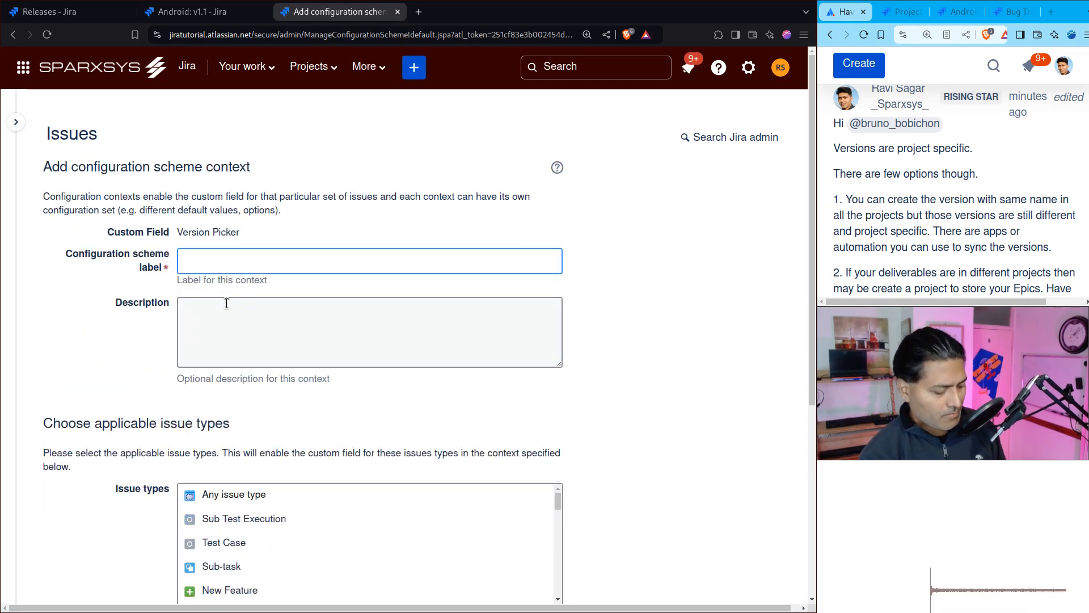
type("My own p")
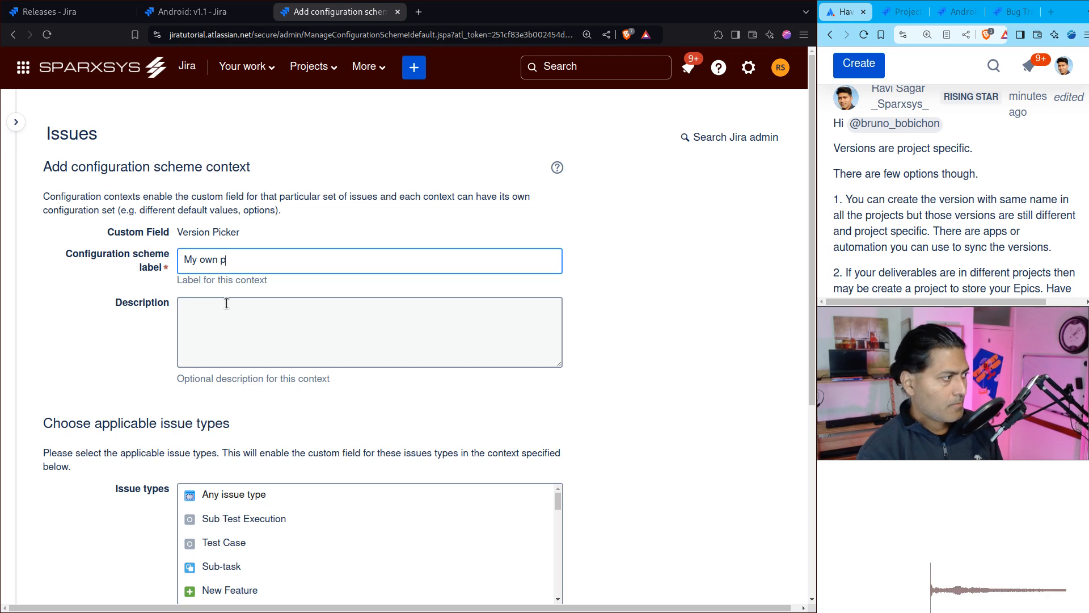
type("rojects")
scroll(233, 304, "down", 5)
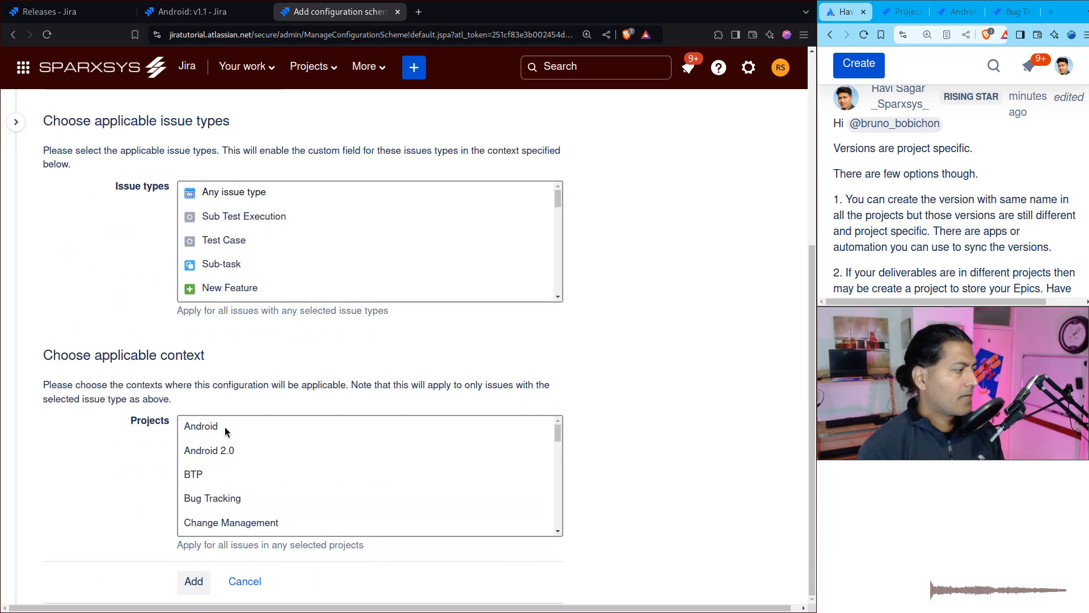
left_click(222, 429)
left_click(225, 492, "ctrl")
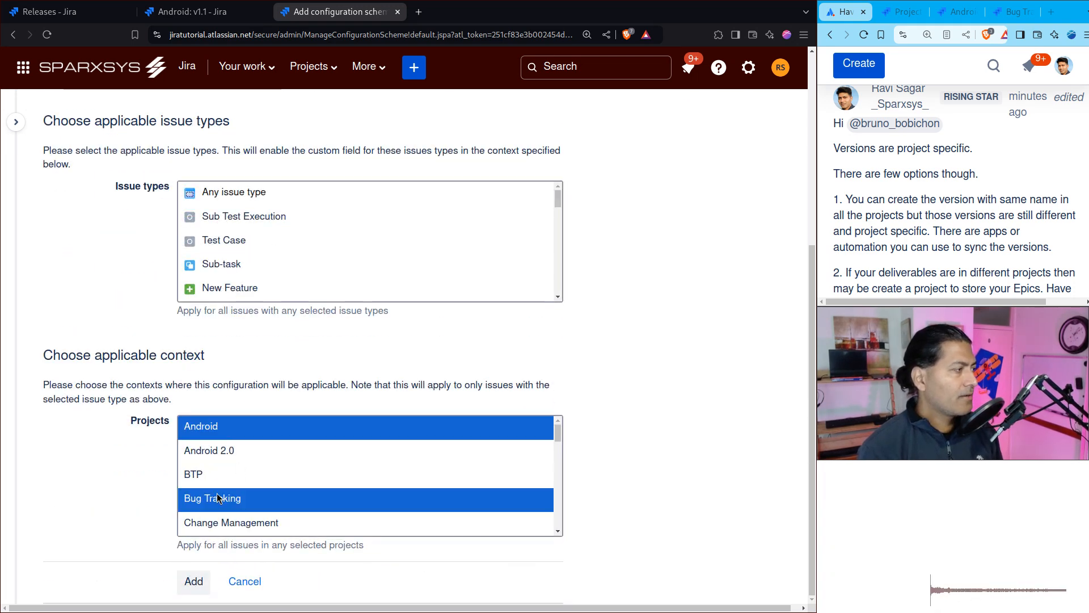
left_click(192, 582)
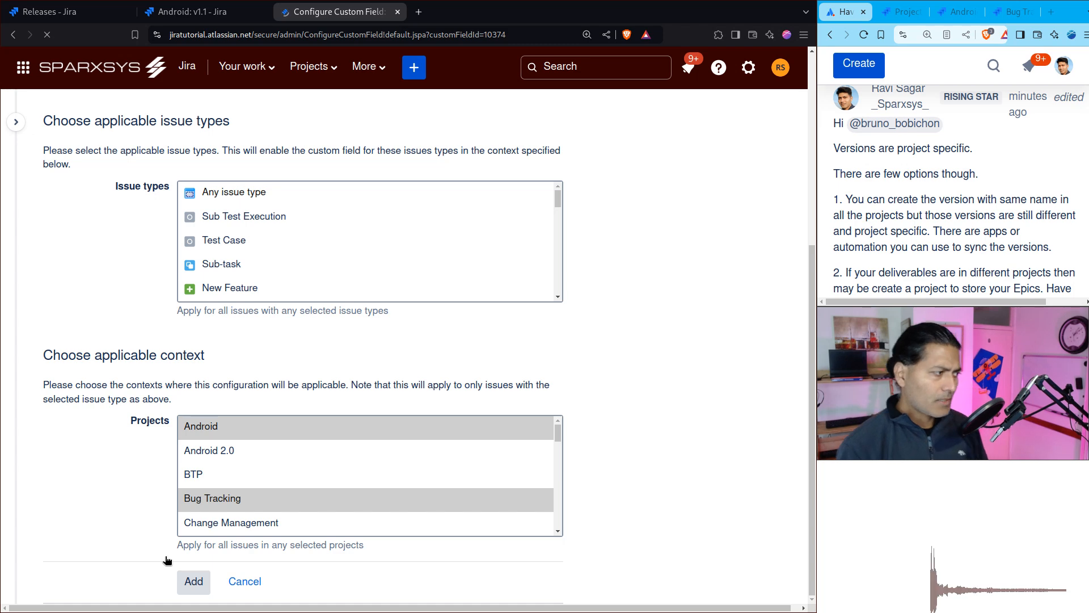
Step: Look at the default value setting of the My own projects context and return to the field's configuration
scroll(397, 442, "down", 5)
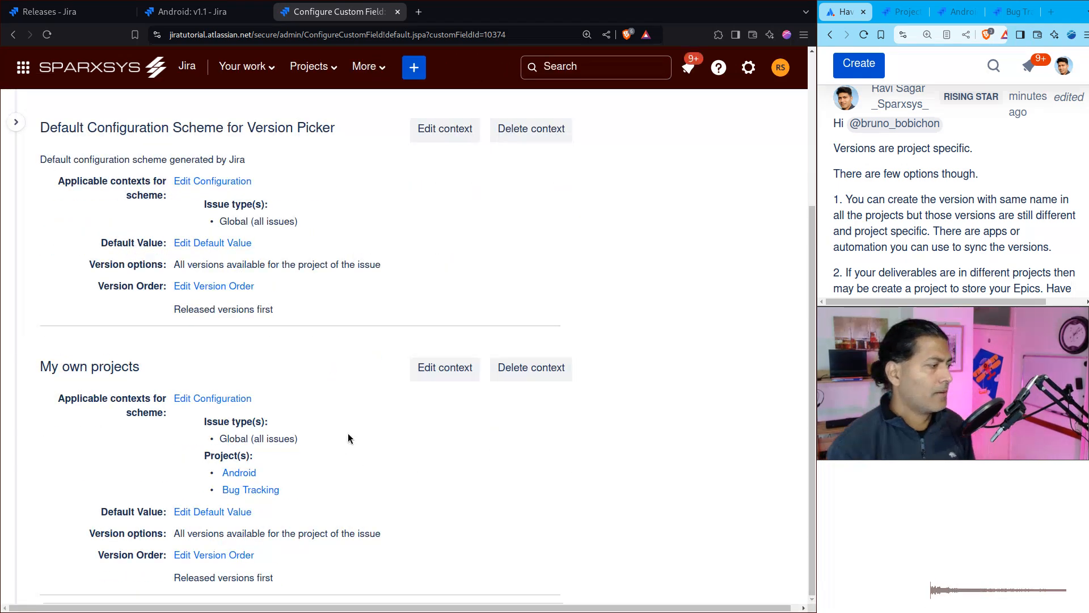
left_click(218, 511)
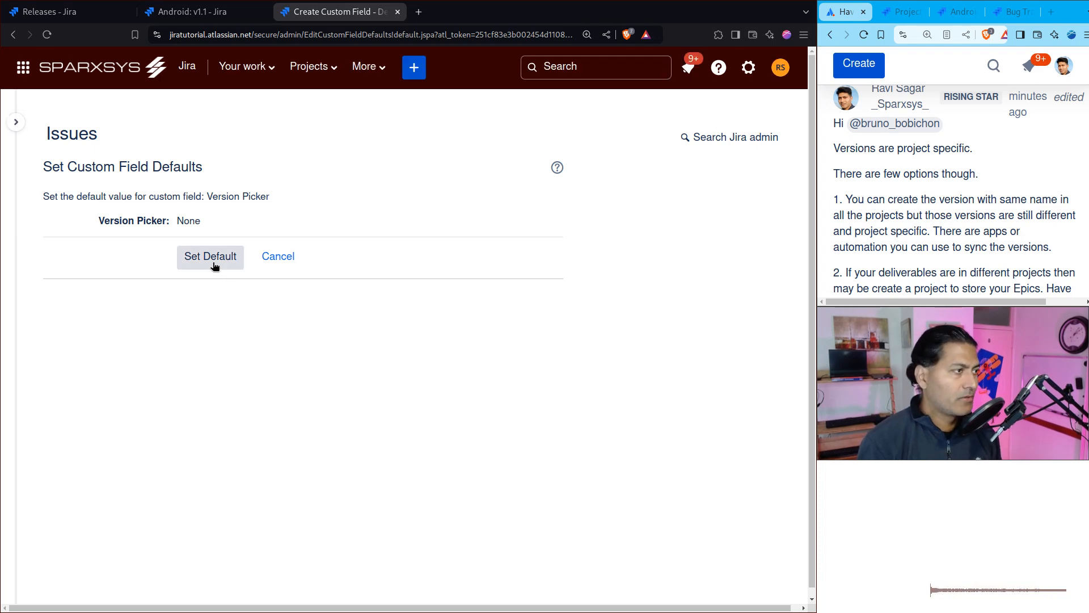
left_click(16, 35)
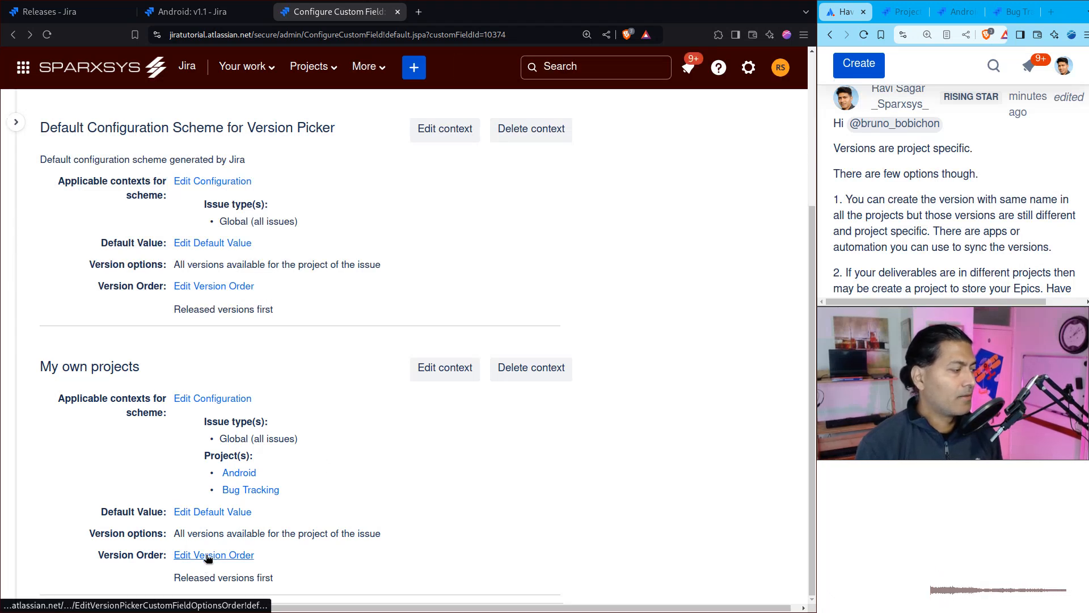
Step: Examine the version order options of the My own projects context and return to the field's configuration without modifying them
left_click(213, 555)
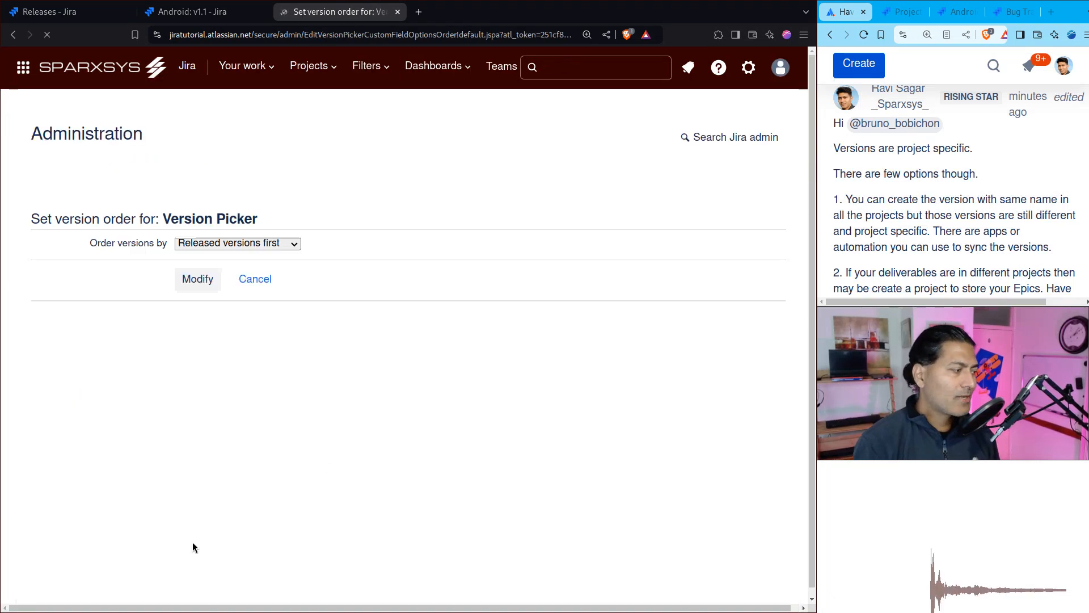
left_click(268, 193)
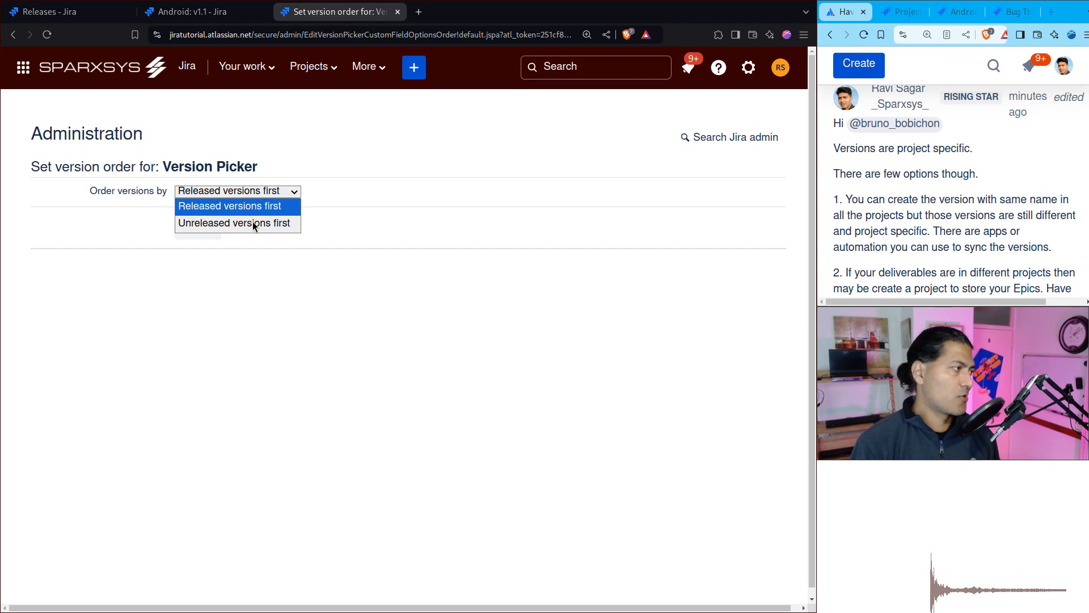
left_click(436, 233)
left_click(12, 37)
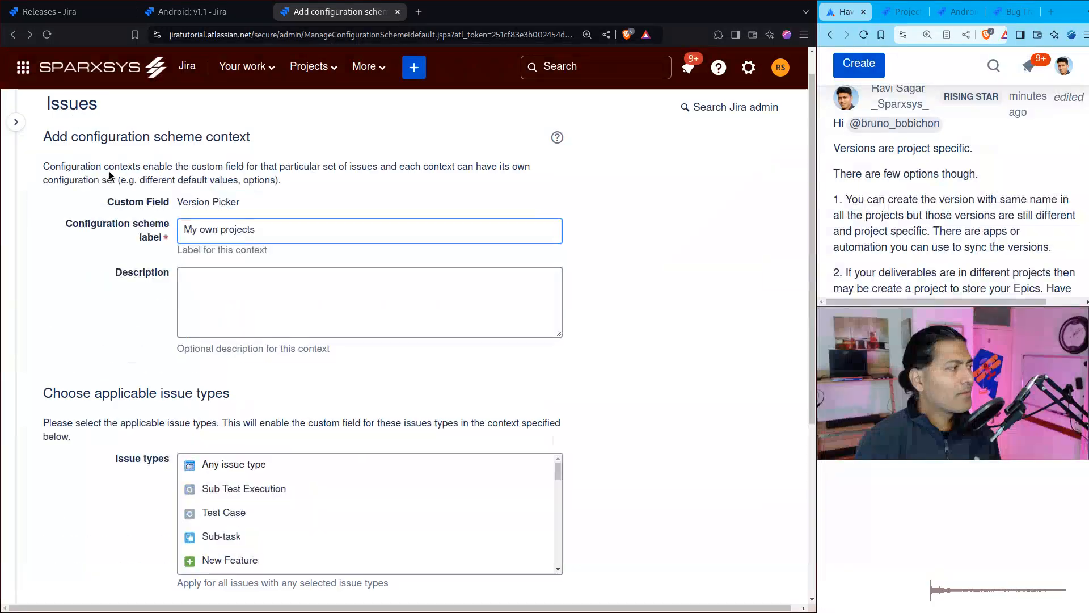
left_click(30, 35)
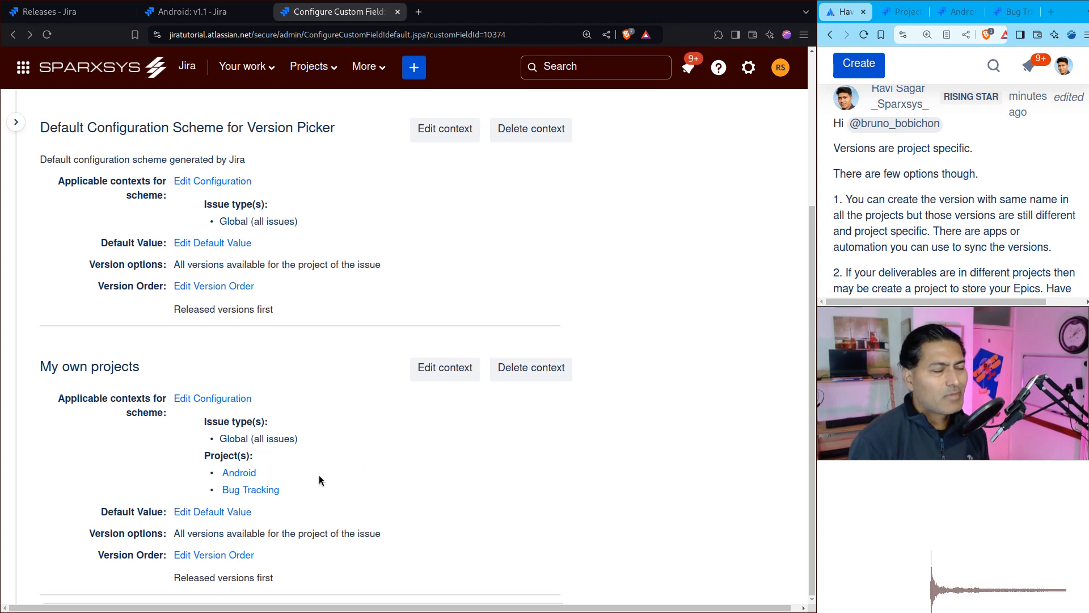
Step: Save None as the Version Picker default value for the My own projects context and review the configured contexts
left_click(203, 513)
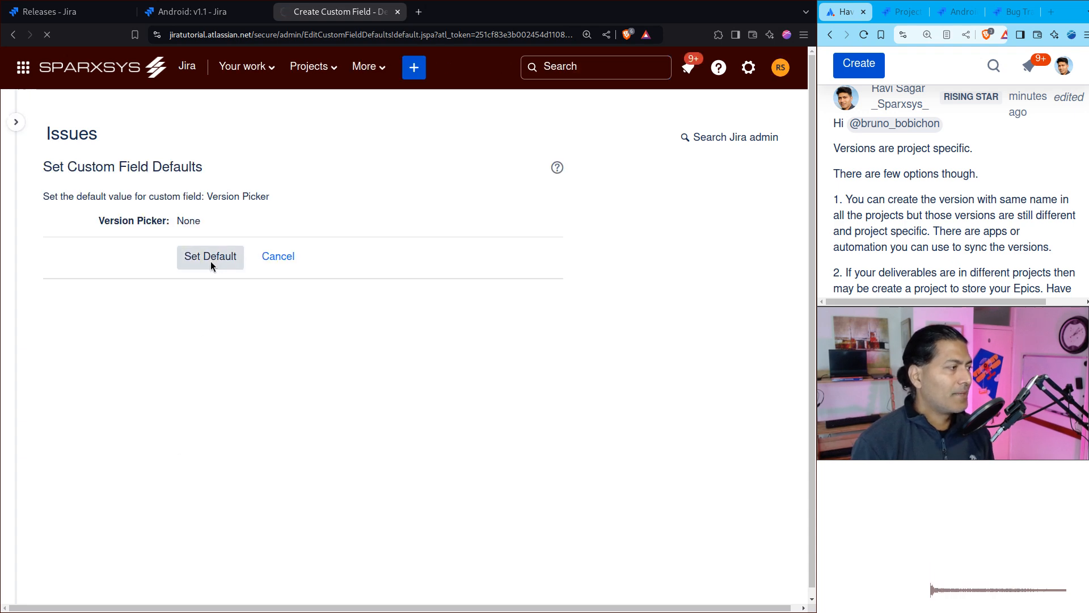
scroll(440, 356, "down", 4)
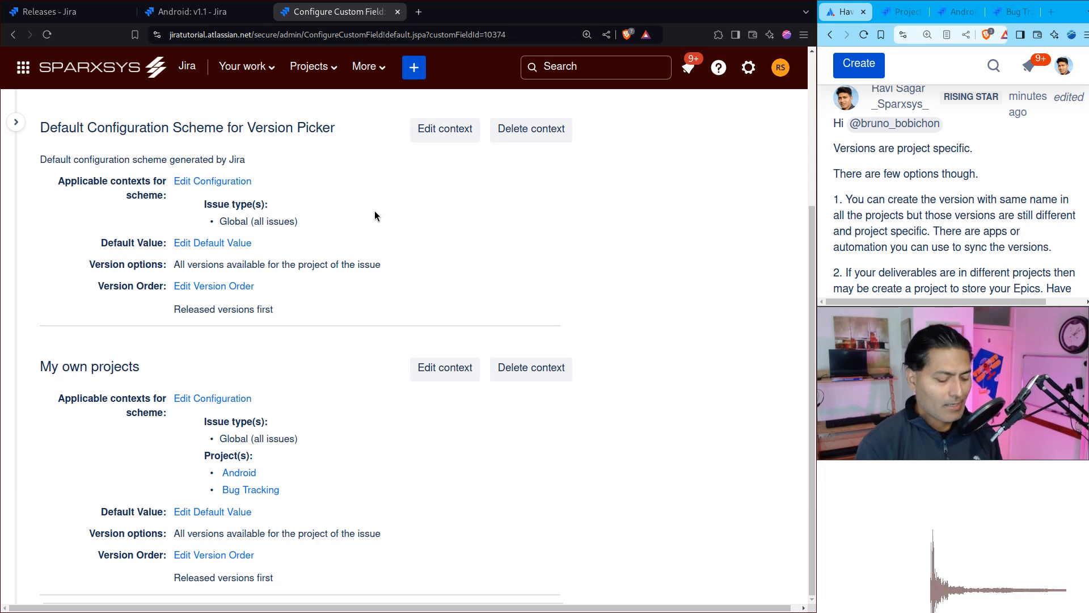
Step: Switch to the Atlassian Community answer and review its second option about storing Epics in a separate project with a common board
key("super+Return")
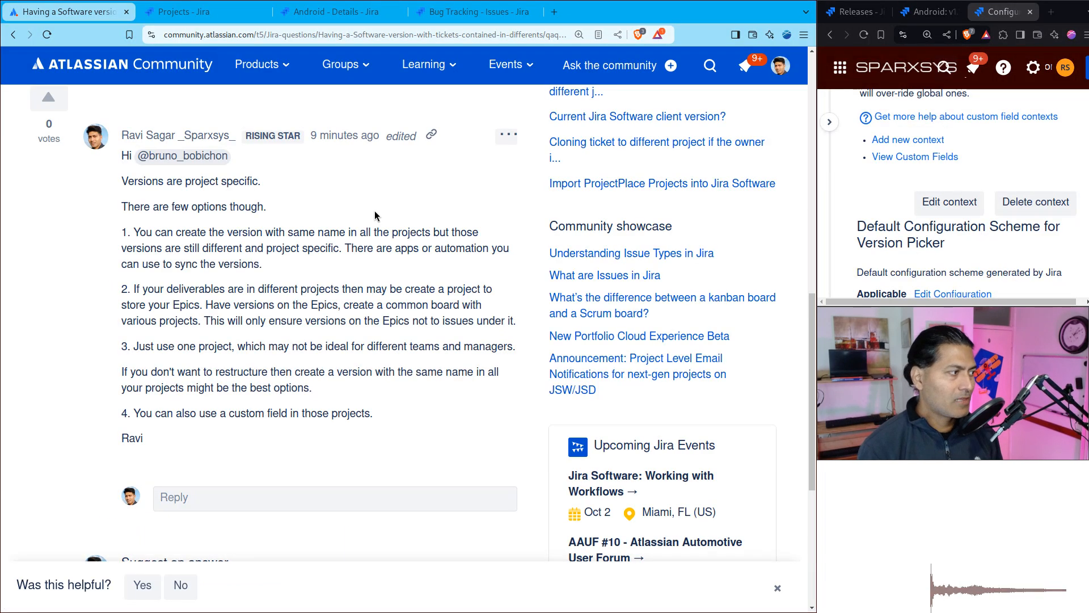
triple_click(175, 301)
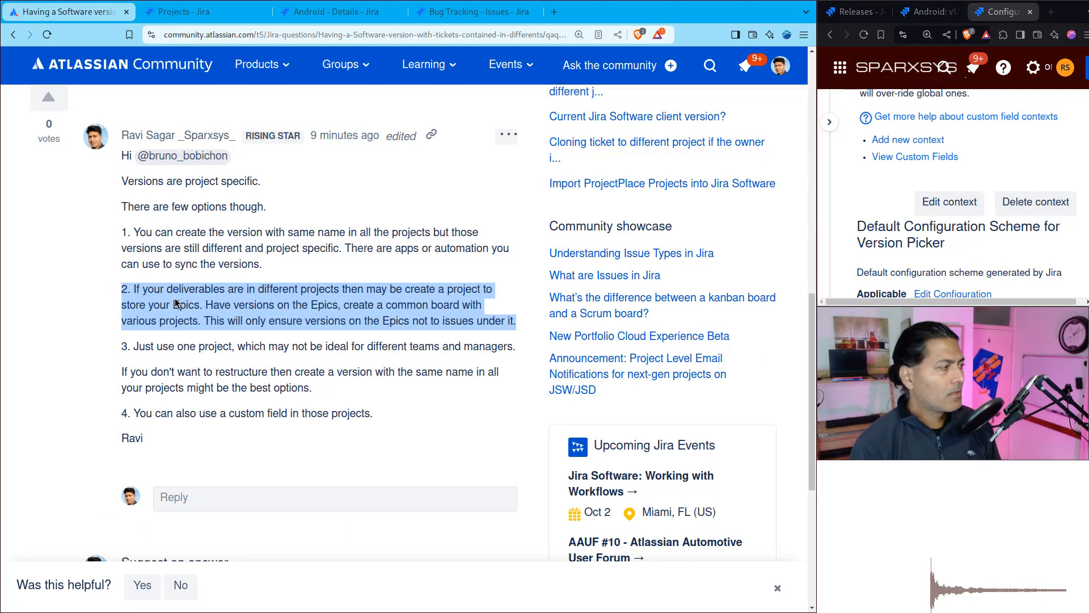
double_click(255, 415)
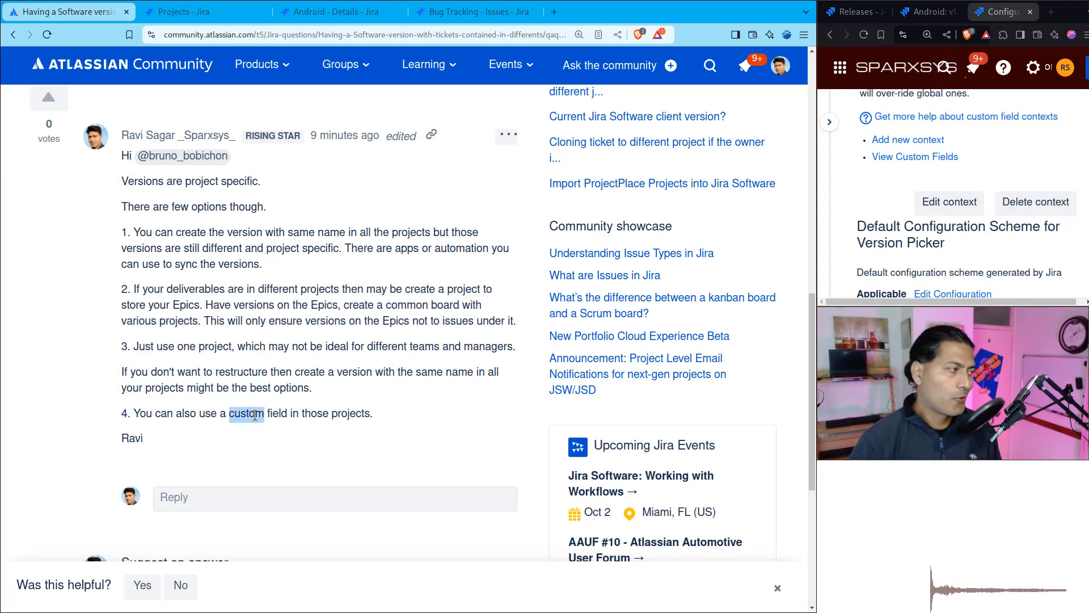
triple_click(250, 301)
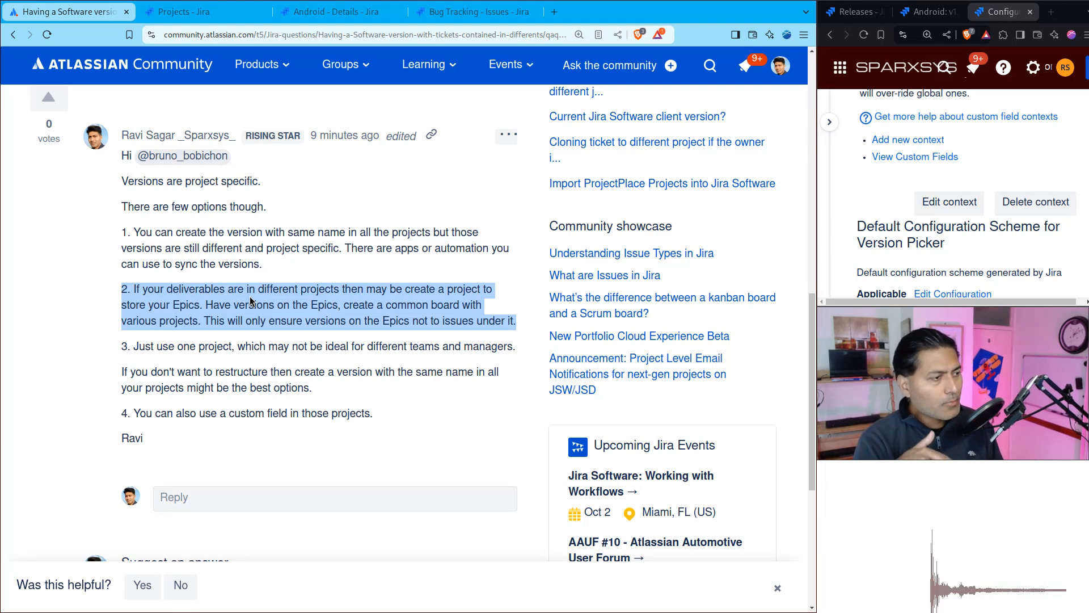
left_click(276, 304)
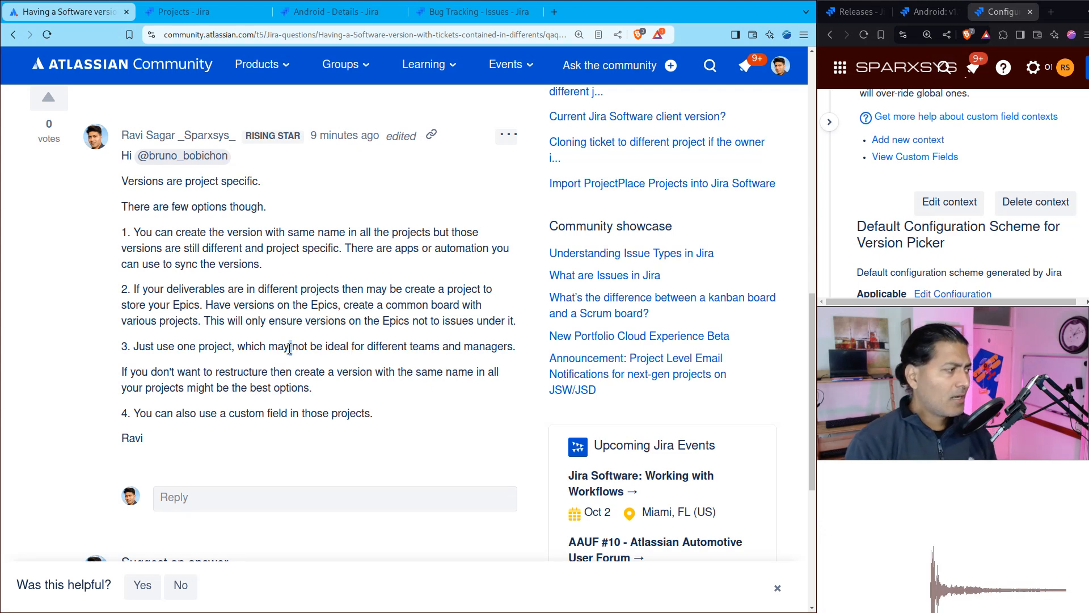
Step: Reread the original question about tickets in several projects and highlight the answer's first option on same-named versions
scroll(290, 348, "up", 5)
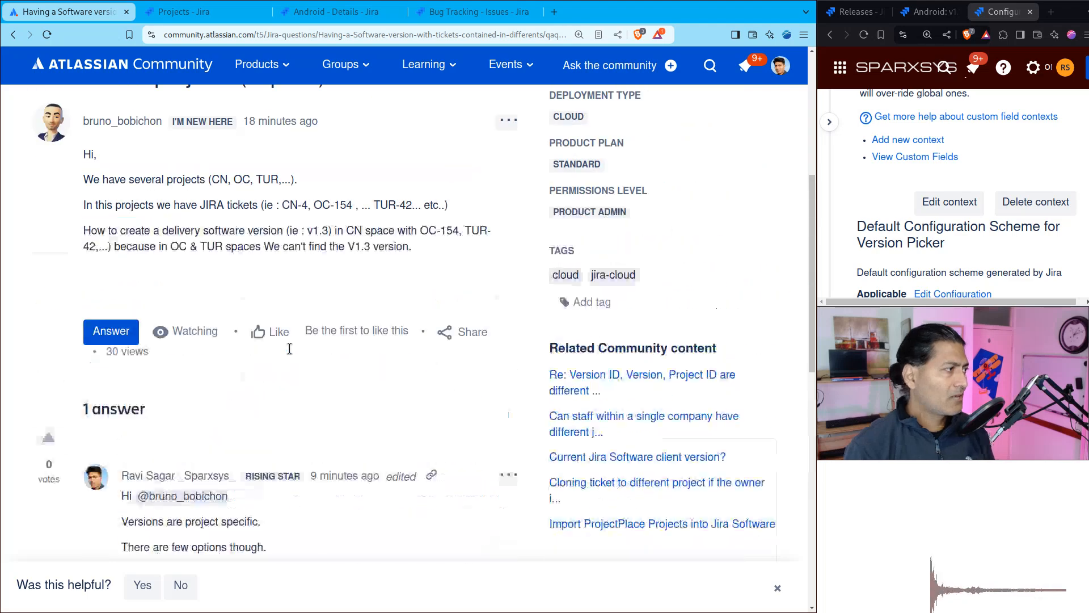
triple_click(243, 204)
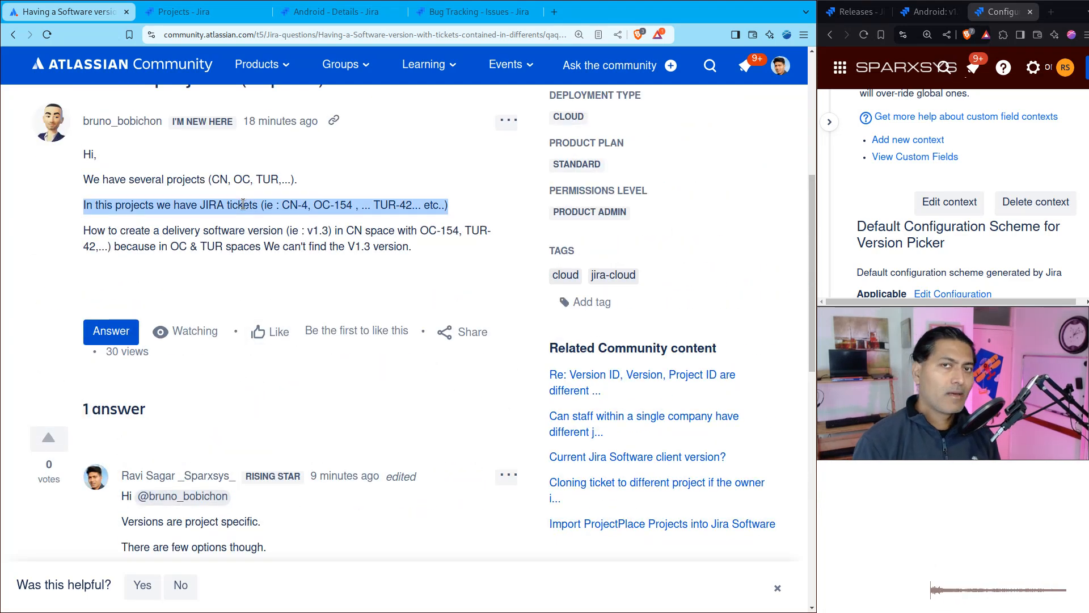
scroll(242, 204, "down", 8)
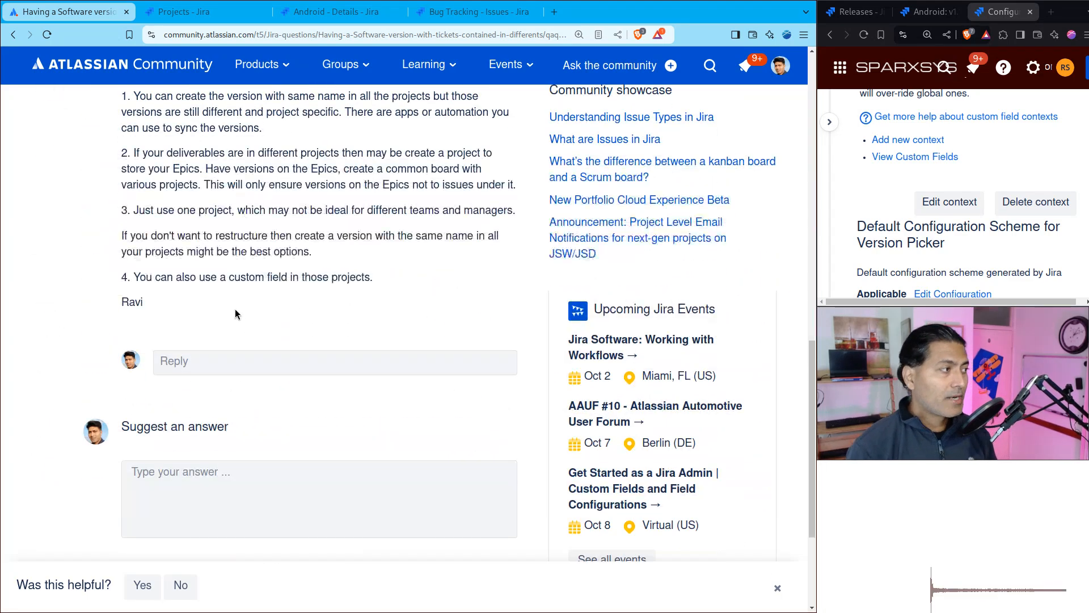
scroll(221, 303, "up", 4)
triple_click(220, 303)
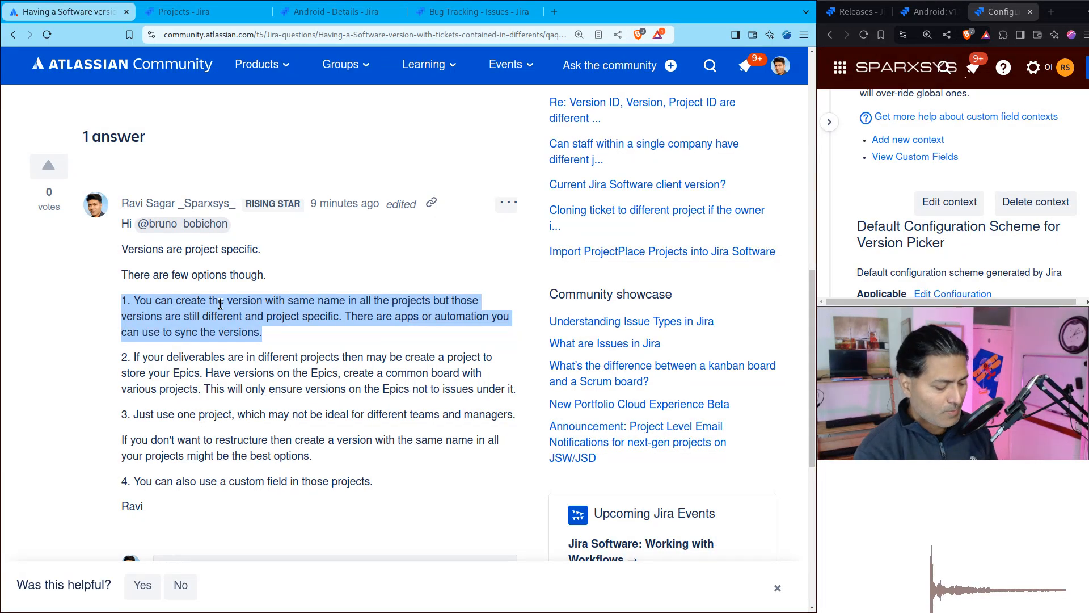
Step: Search the Atlassian Marketplace for "version sync" apps in a new browser tab, and return to the community answer
key("ctrl+t")
type("mark")
key("Return")
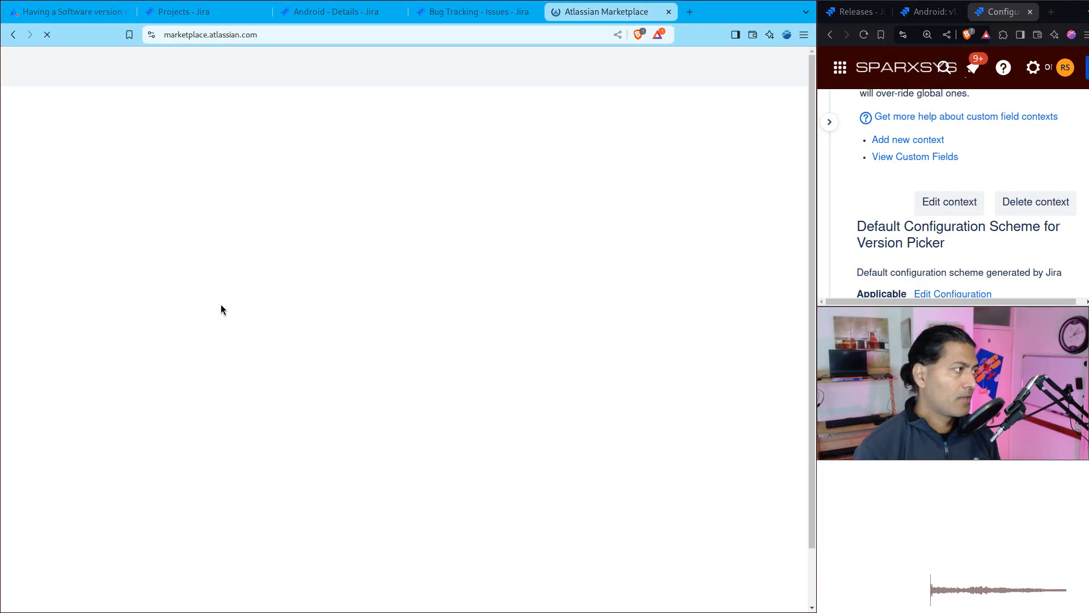
left_click(157, 226)
type("v")
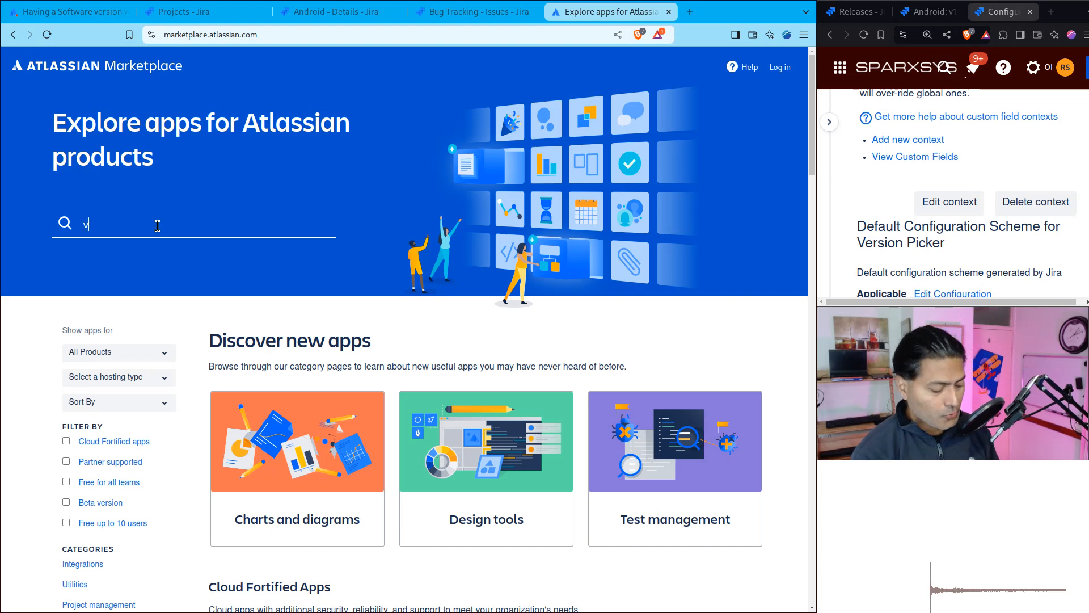
type("ersion ")
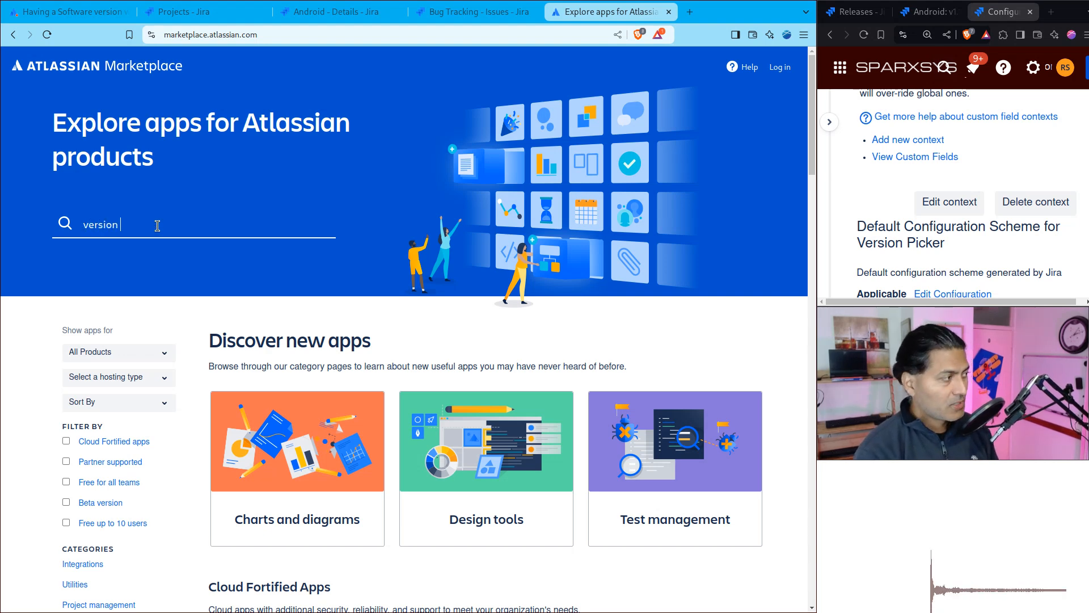
type("sync")
key("Return")
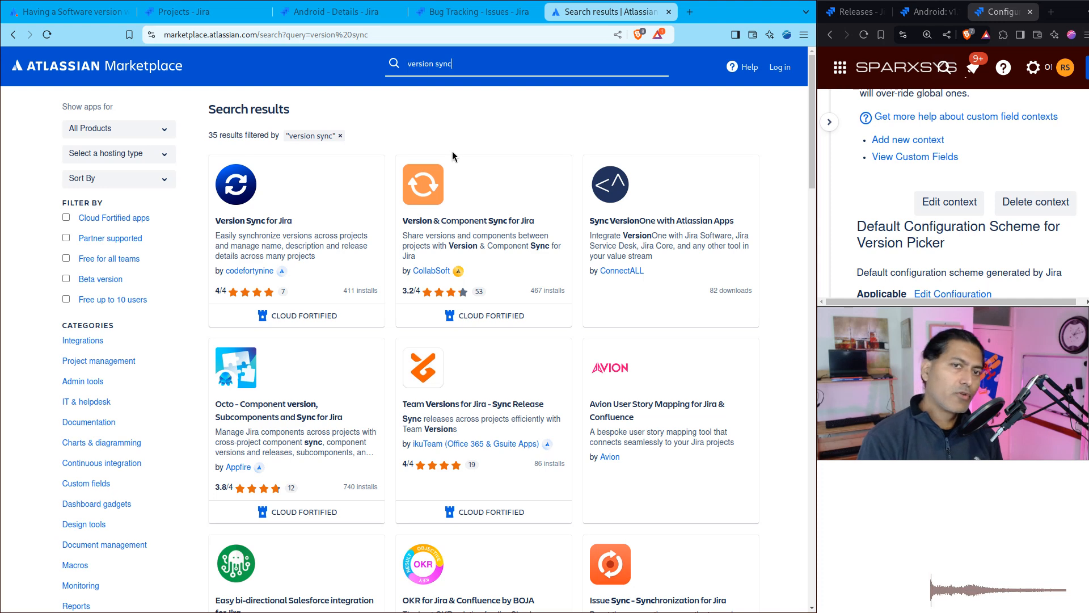
key("ctrl+1")
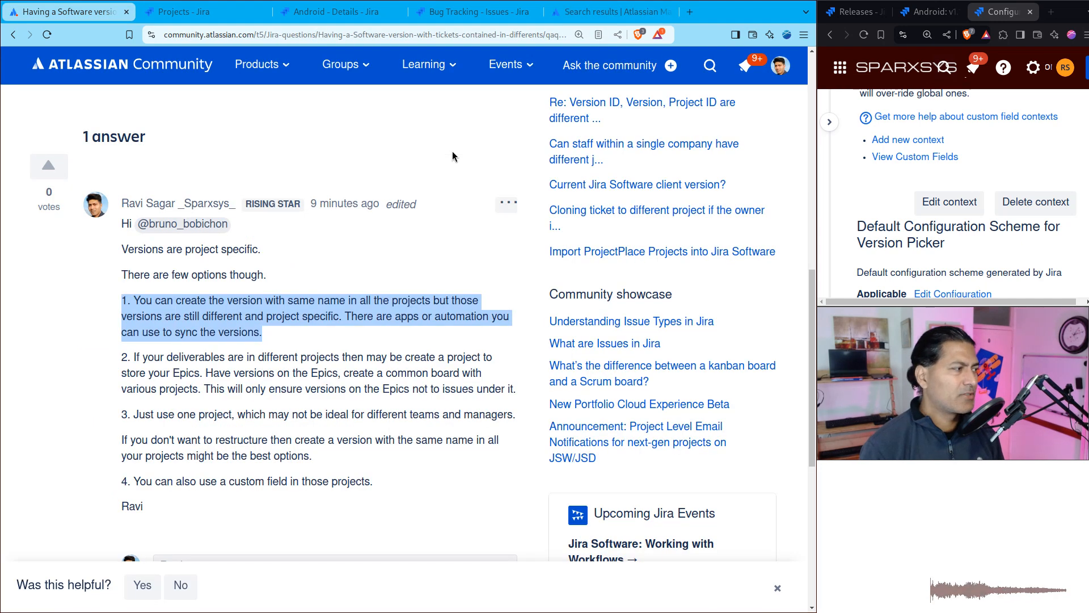
left_click(397, 364)
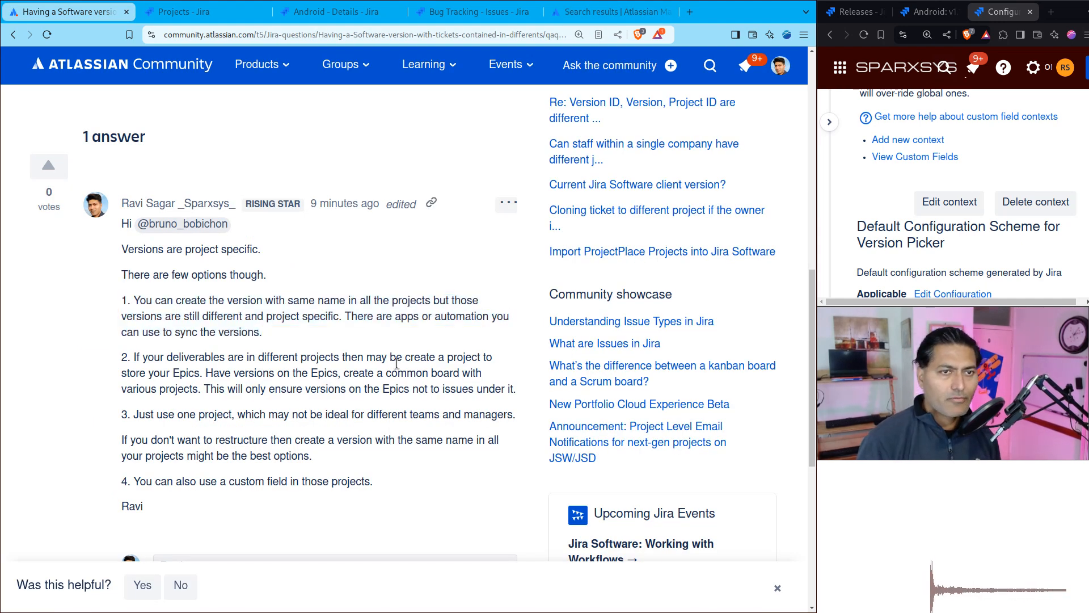